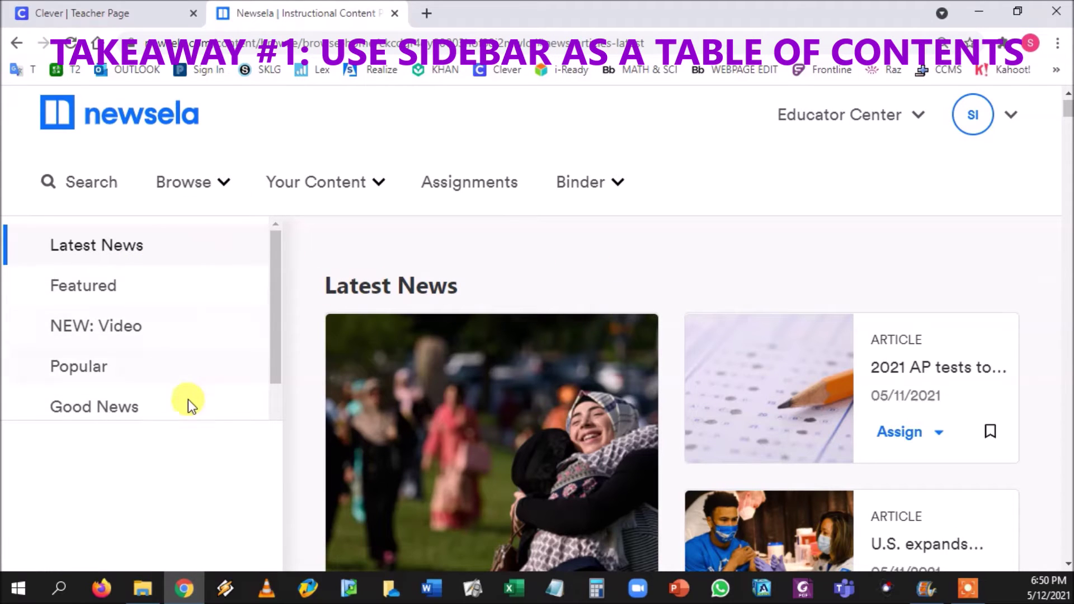
# - Look over the Latest News page and the sidebar list of content categories
pyautogui.moveTo(280, 283); pyautogui.dragTo(256, 252)
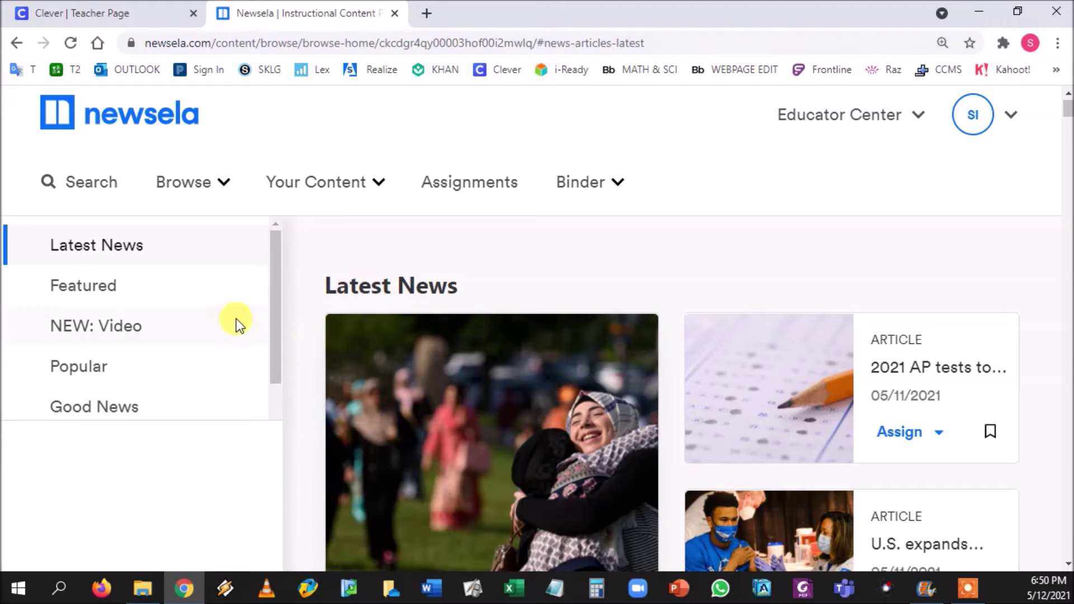
pyautogui.scroll(-15, 646, 427)
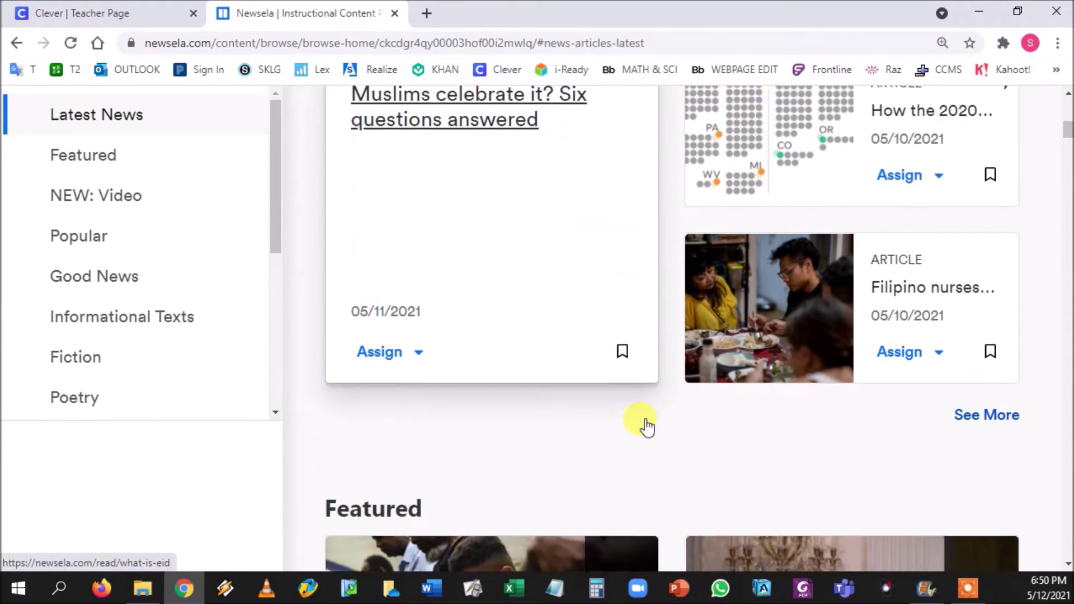
pyautogui.scroll(15, 646, 426)
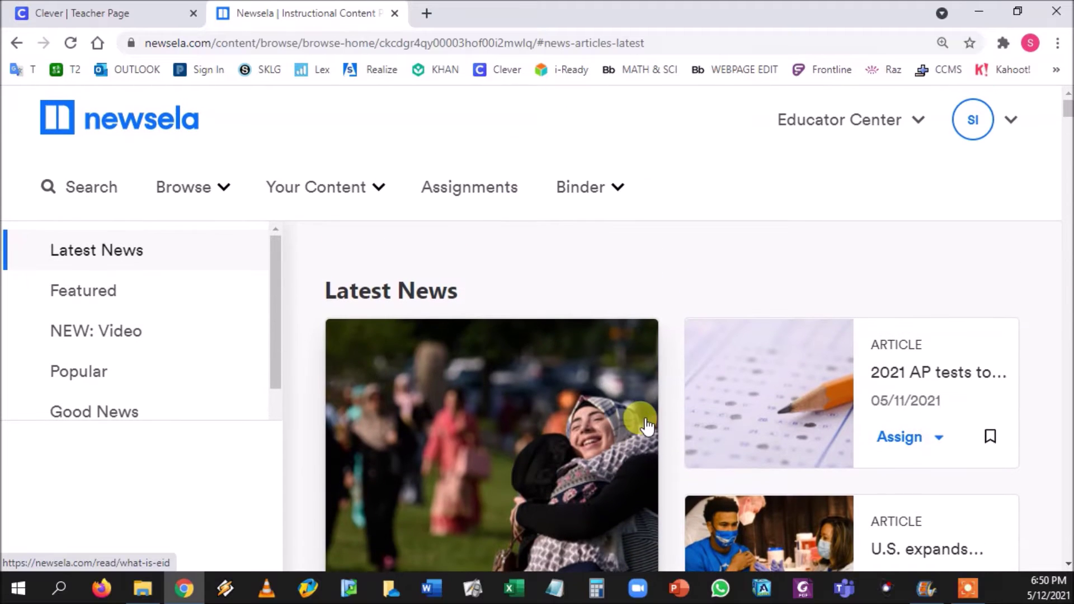
pyautogui.moveTo(271, 292); pyautogui.dragTo(268, 271)
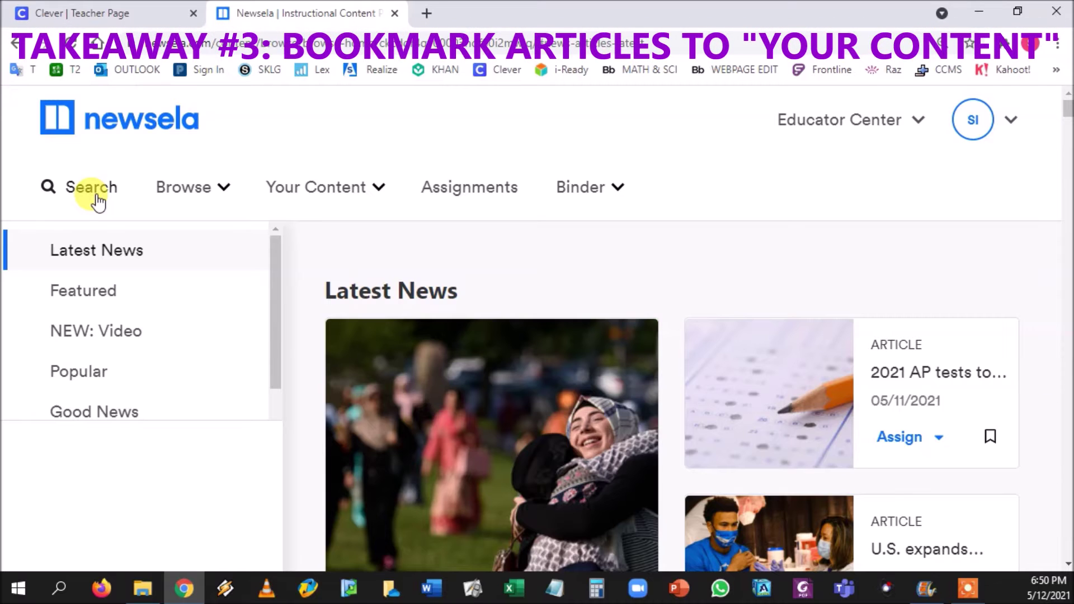
# - Bookmark the 2021 AP tests article to Your Content and remove the bookmark again
pyautogui.click(379, 190)
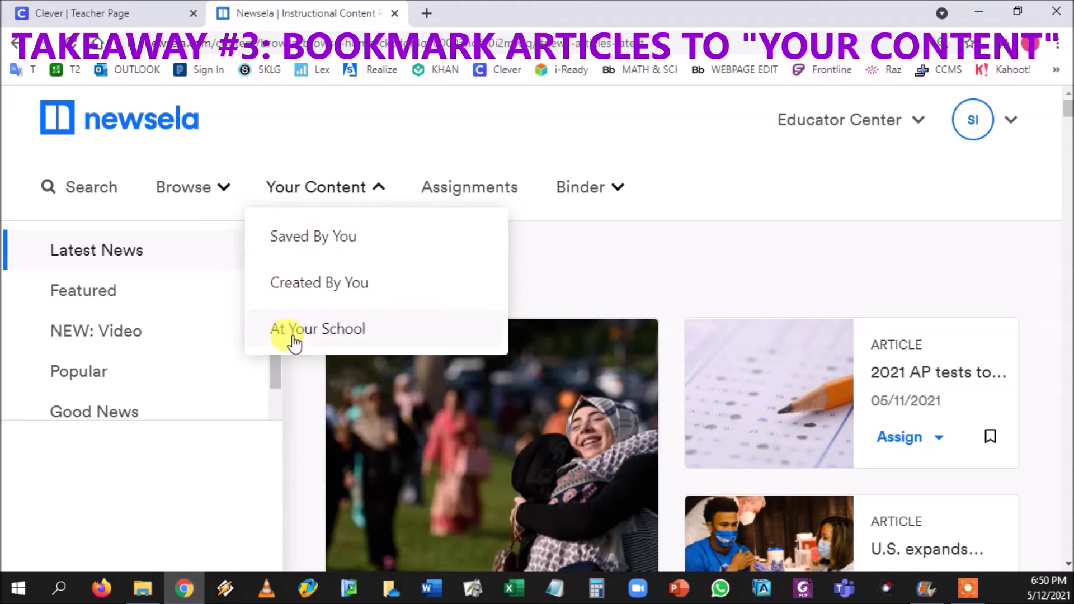
pyautogui.click(992, 440)
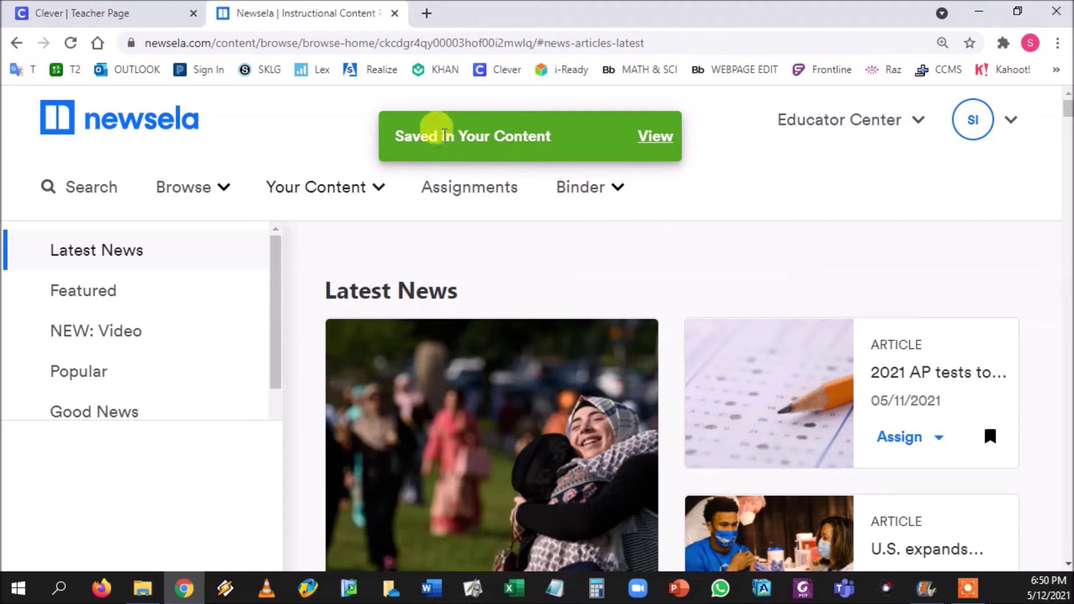
pyautogui.click(990, 437)
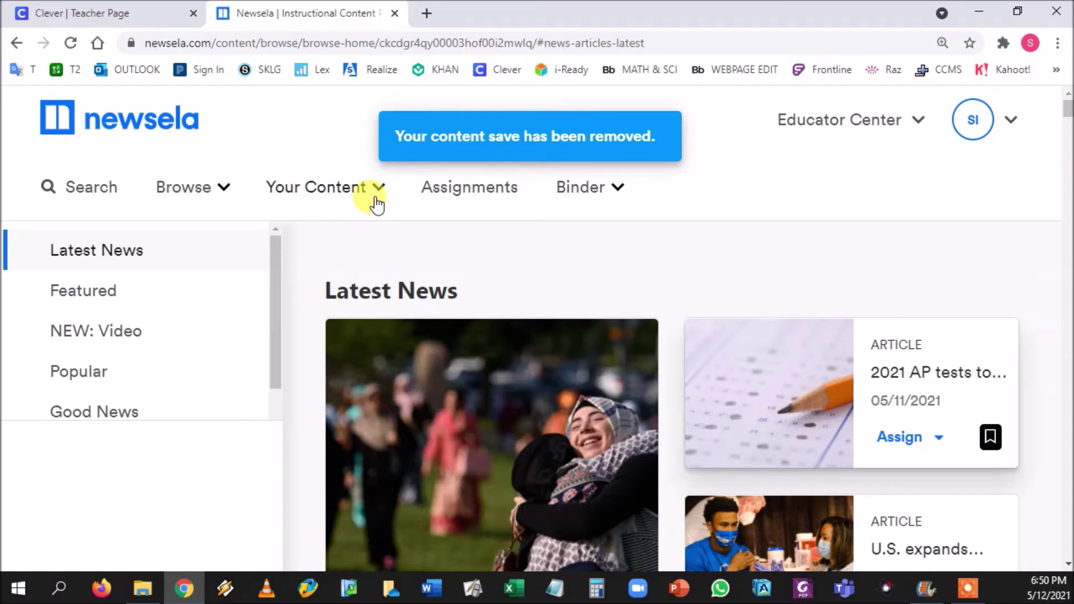
# - Open the assignments in the Binder and review the class list and assigned articles
pyautogui.click(482, 197)
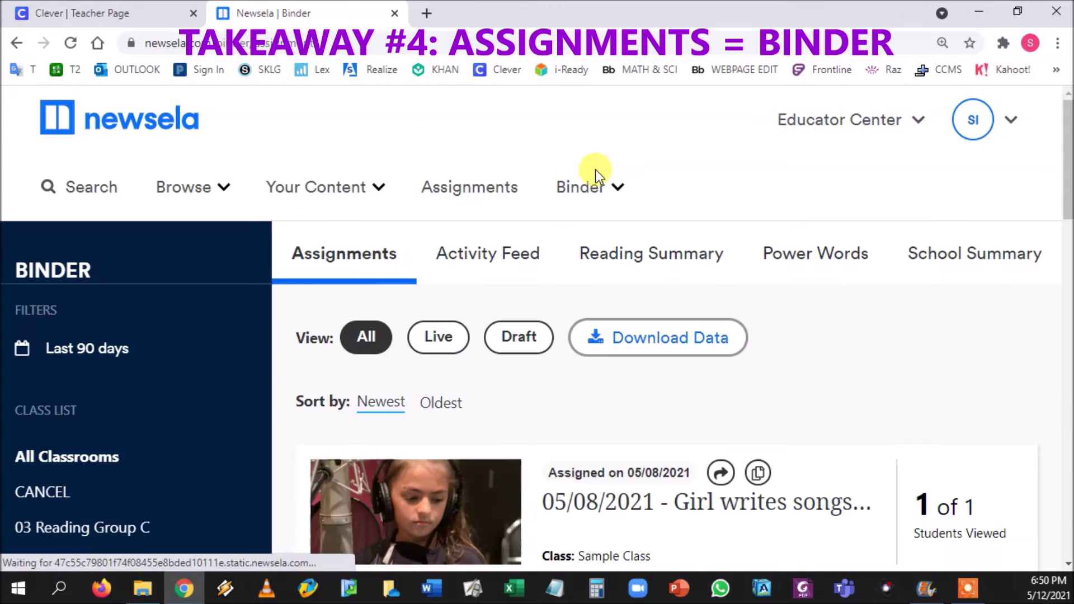
pyautogui.click(598, 190)
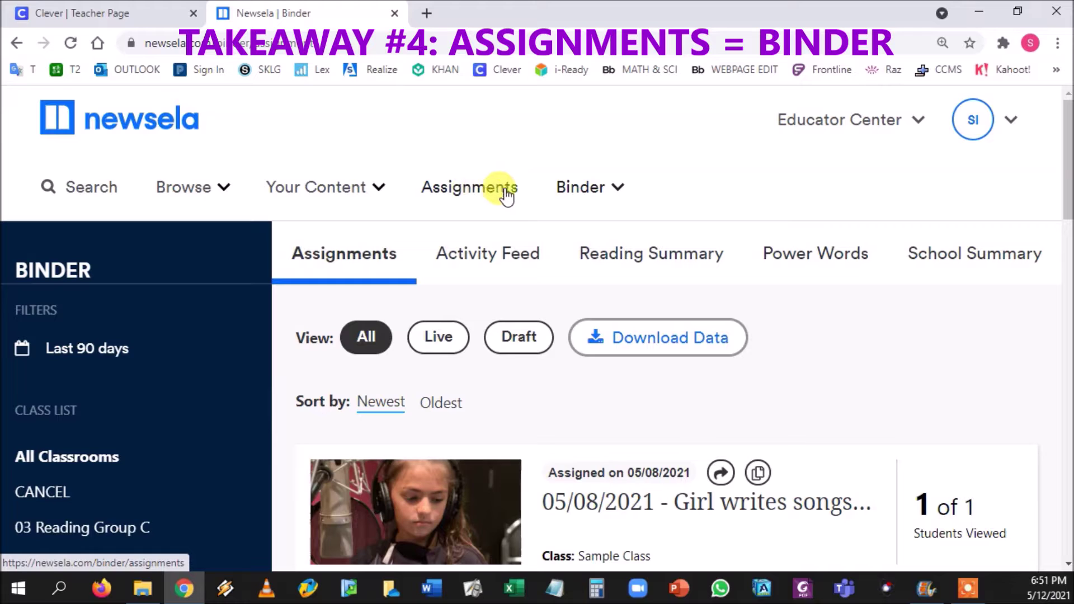
pyautogui.click(587, 199)
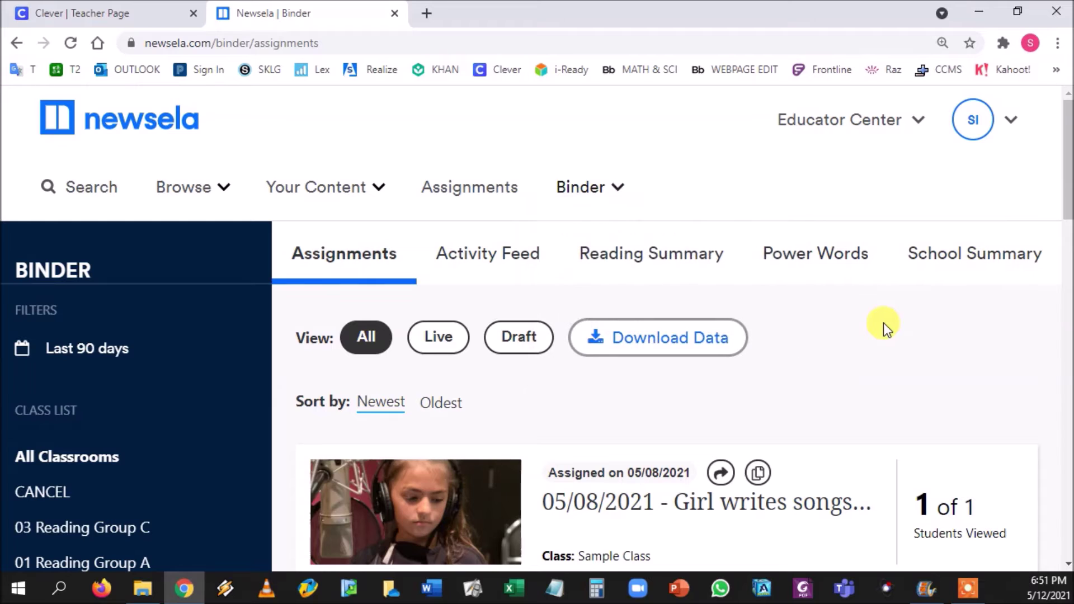
pyautogui.scroll(-1, 878, 318)
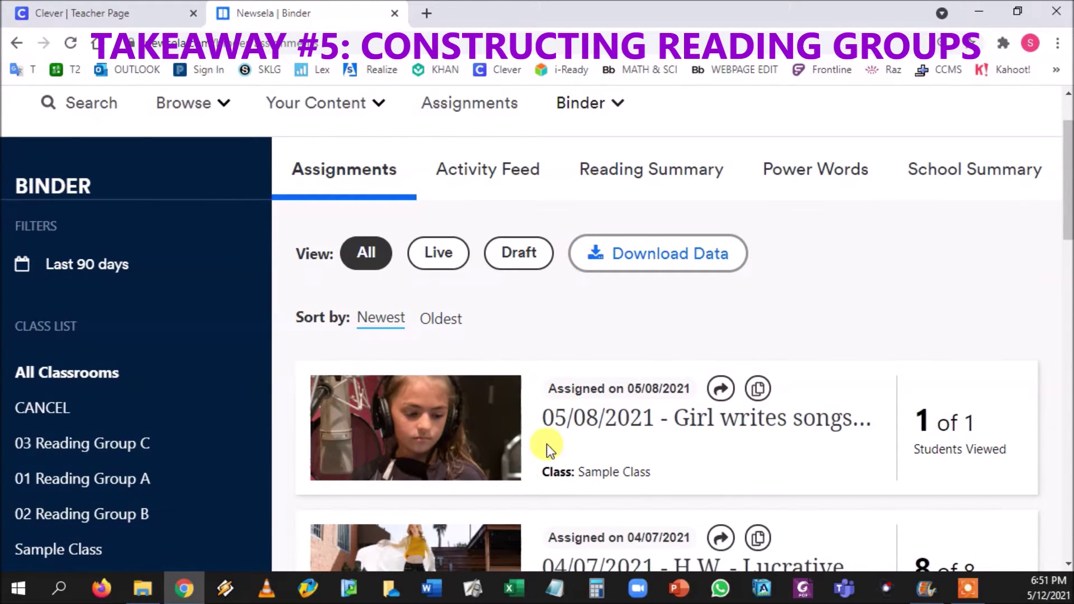
pyautogui.scroll(-3, 486, 293)
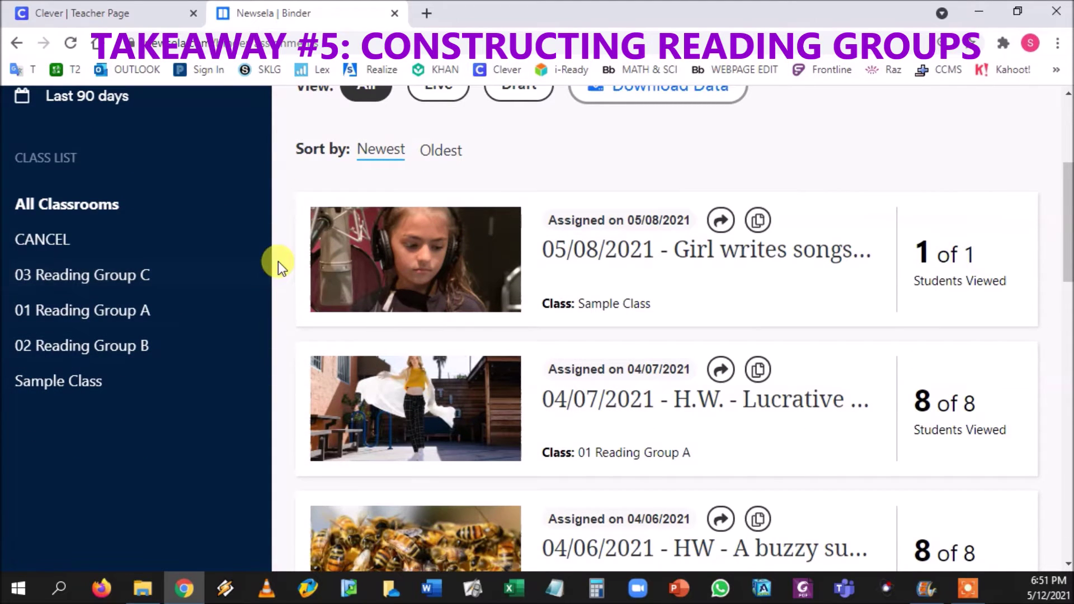
pyautogui.scroll(3, 278, 261)
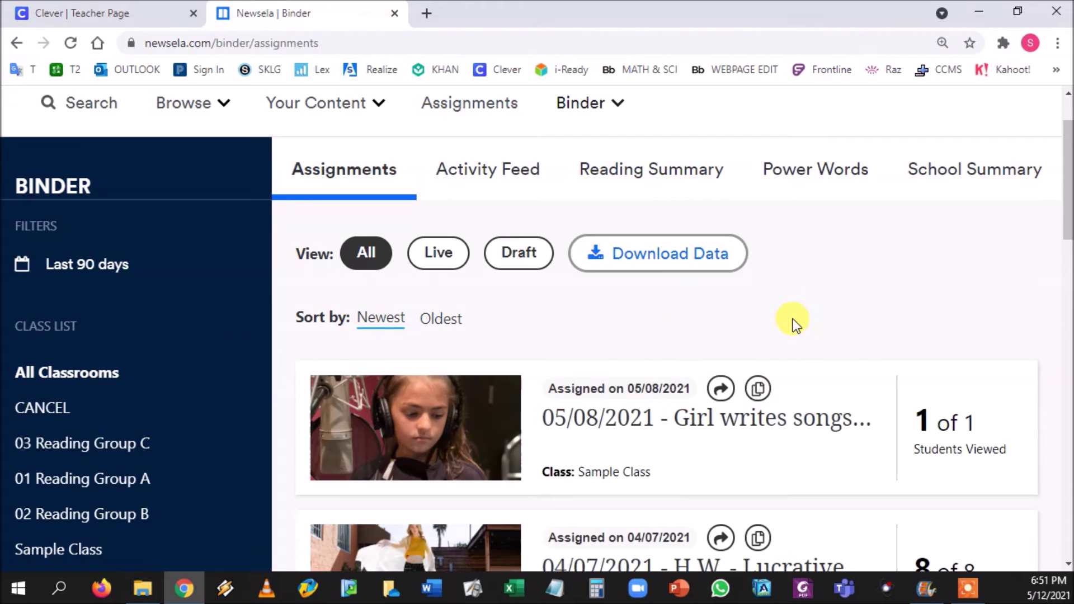
pyautogui.scroll(2, 793, 324)
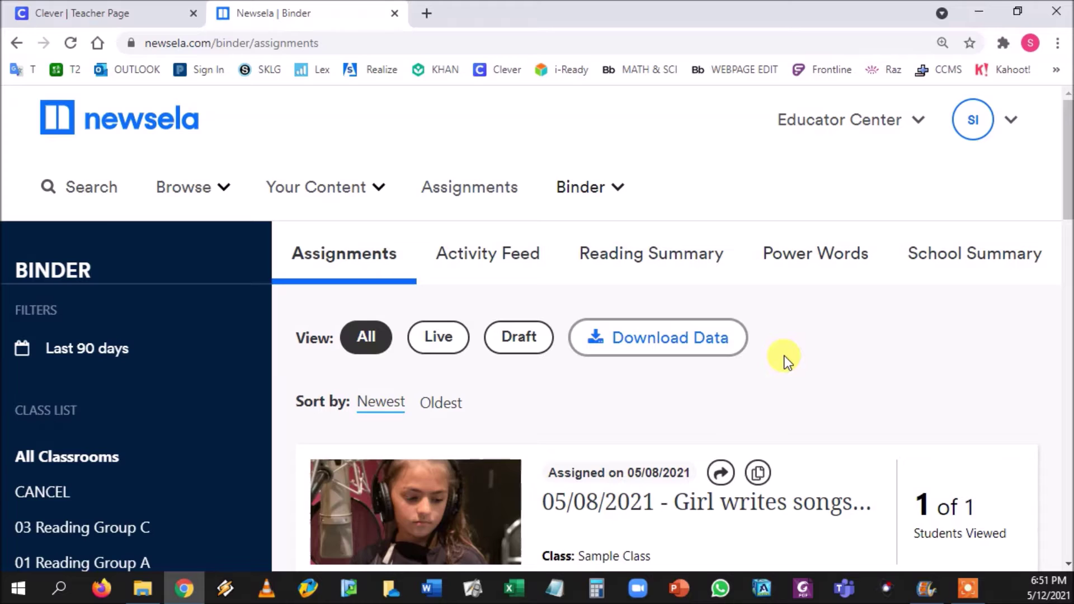
# - Open the Classes section of the account settings and review the Newsela classes and those synced from Clever
pyautogui.click(1014, 123)
pyautogui.click(704, 402)
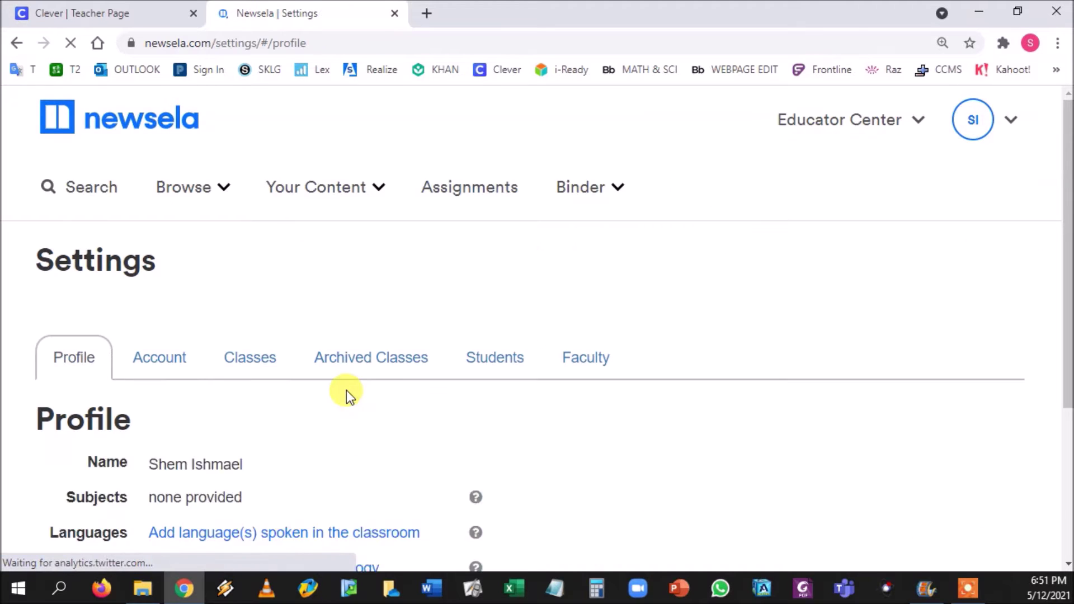
pyautogui.click(250, 364)
pyautogui.scroll(-12, 335, 344)
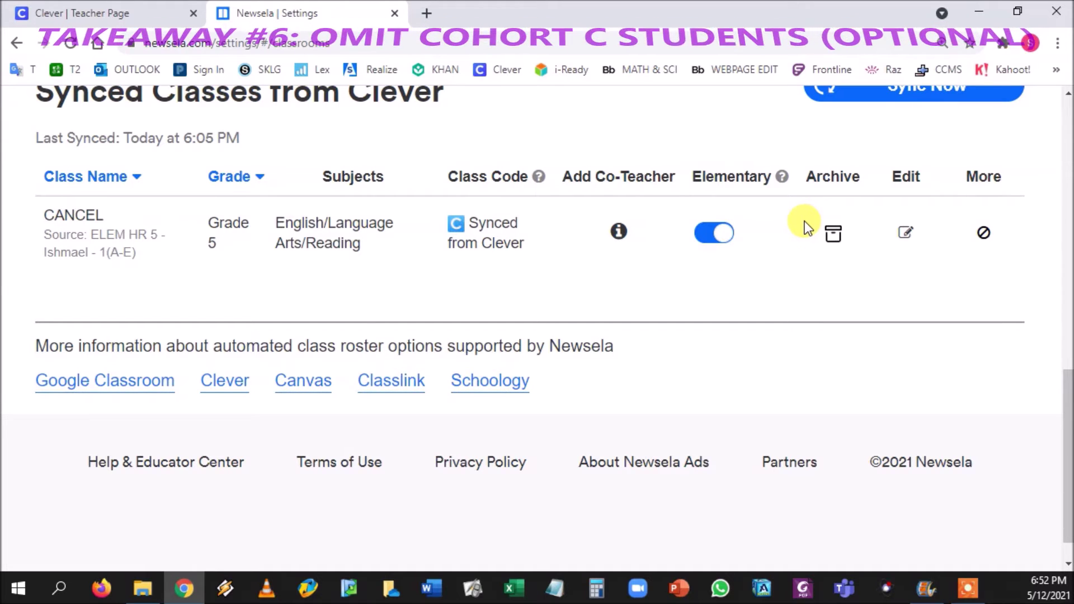
pyautogui.scroll(8, 804, 220)
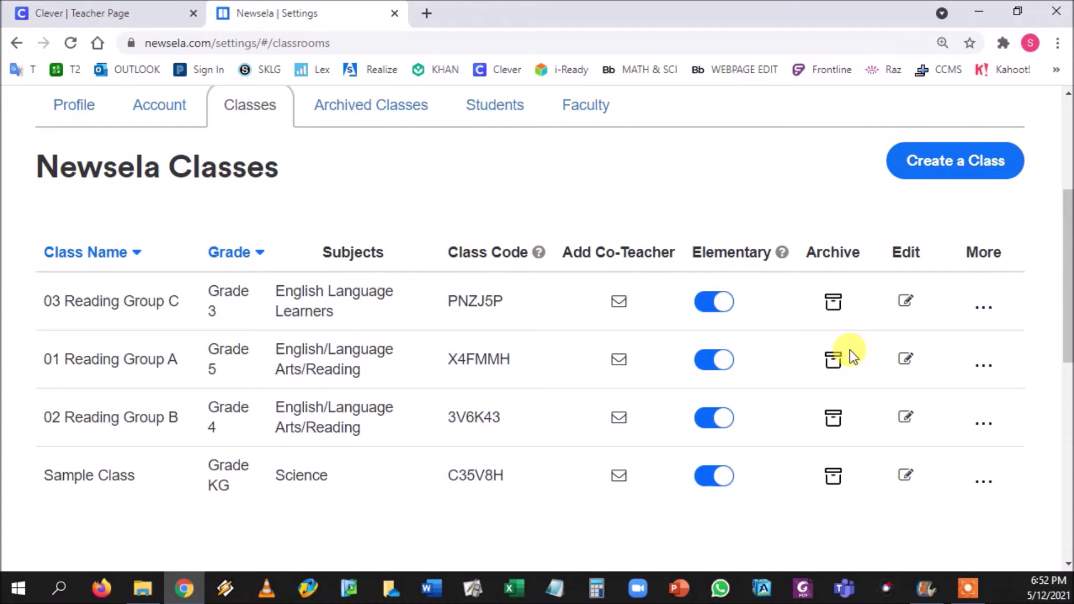
pyautogui.scroll(-2, 850, 351)
pyautogui.scroll(2, 901, 366)
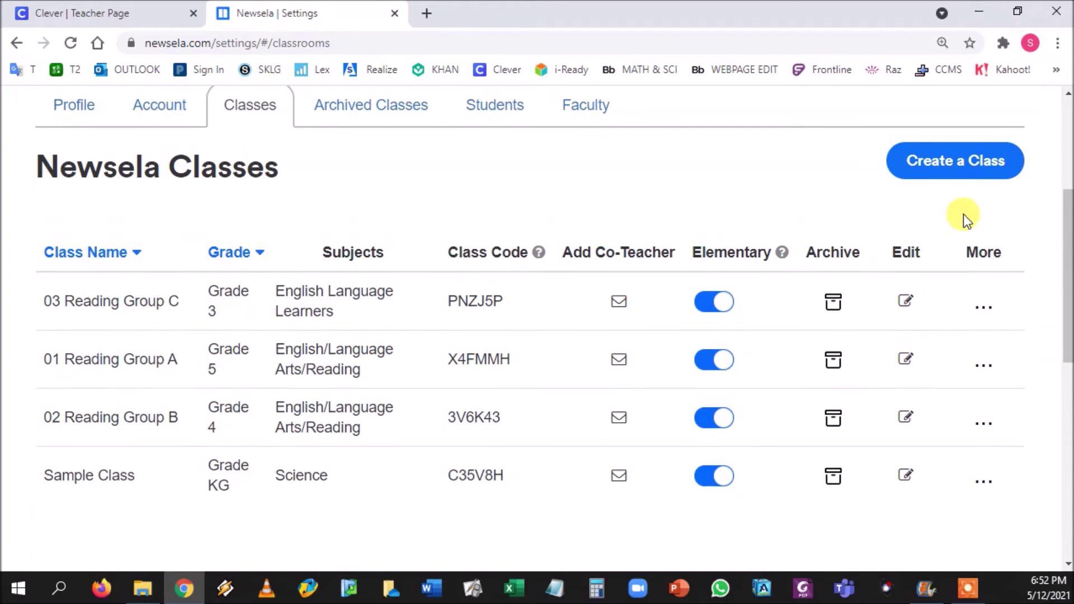
# - Open the form for creating a Newsela class and cancel it without creating a class
pyautogui.click(967, 168)
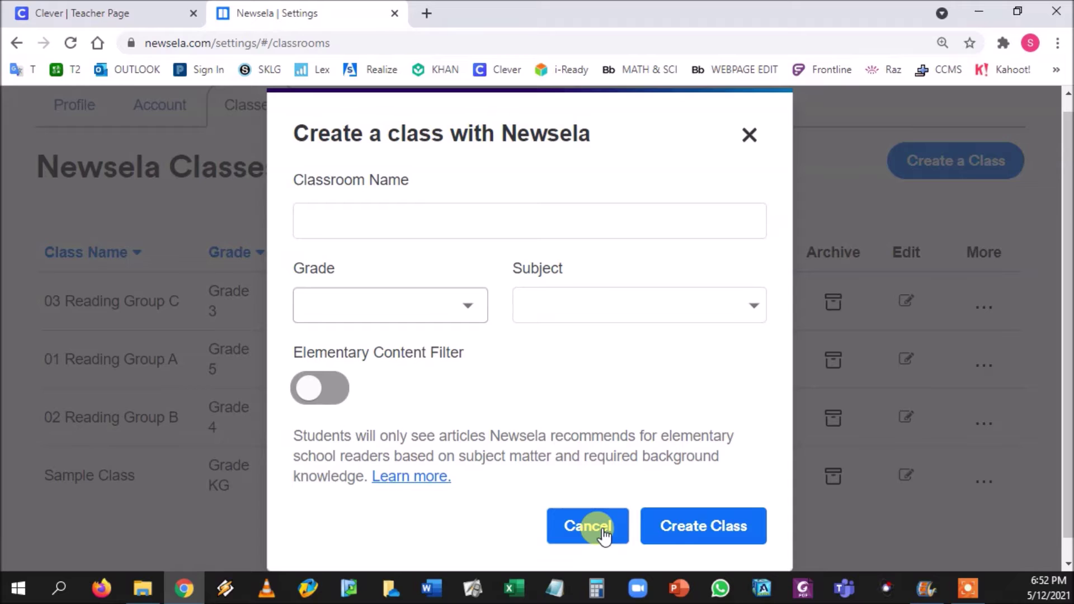
pyautogui.click(588, 526)
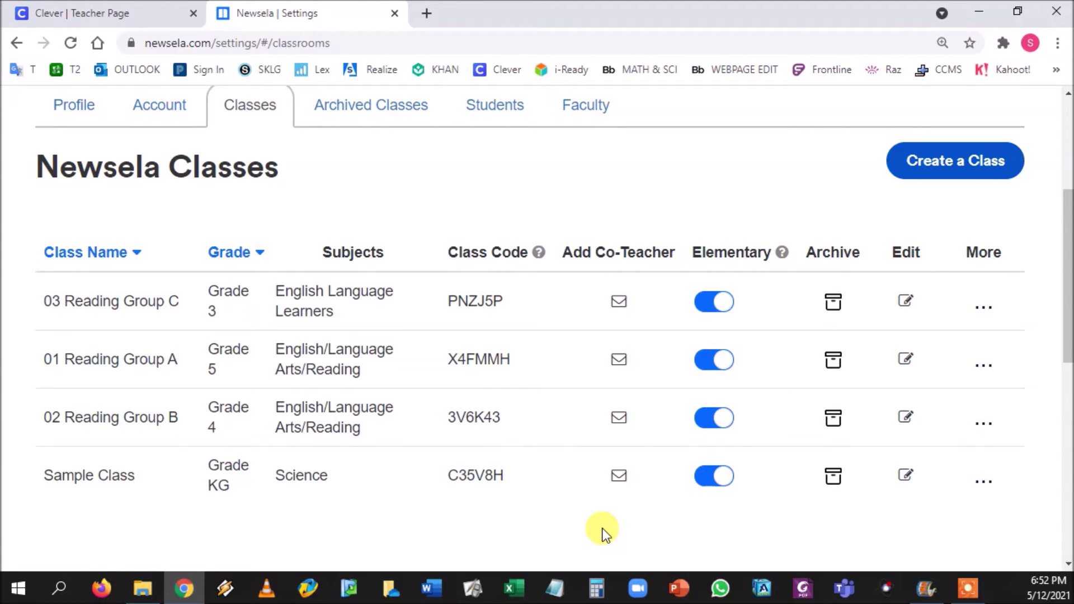
pyautogui.scroll(5, 605, 532)
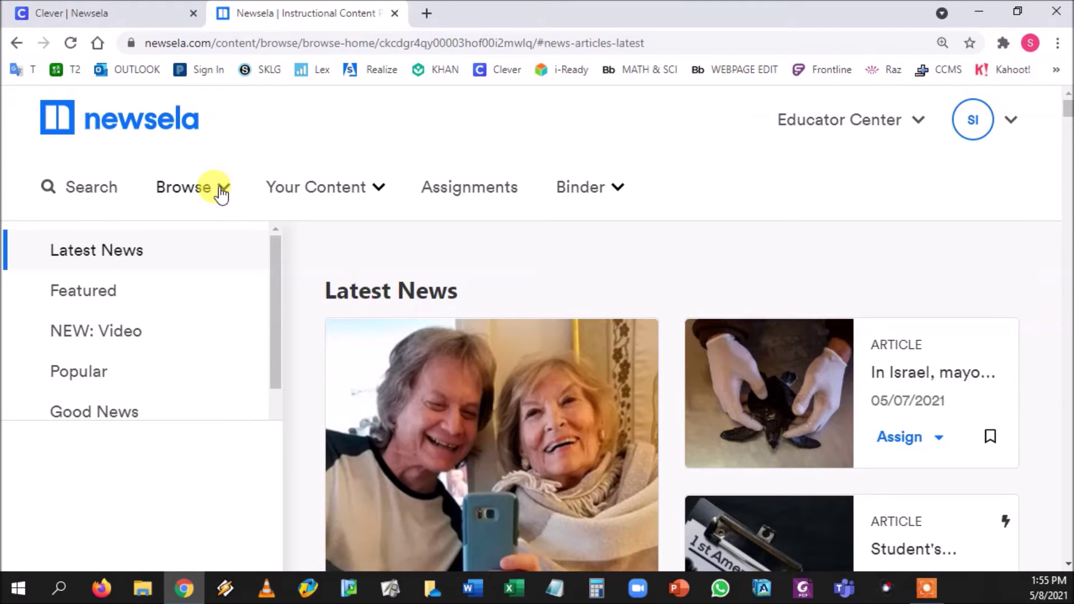
# - Open the Social-Emotional Learning subject area and look over its introduction and featured text sets
pyautogui.click(222, 191)
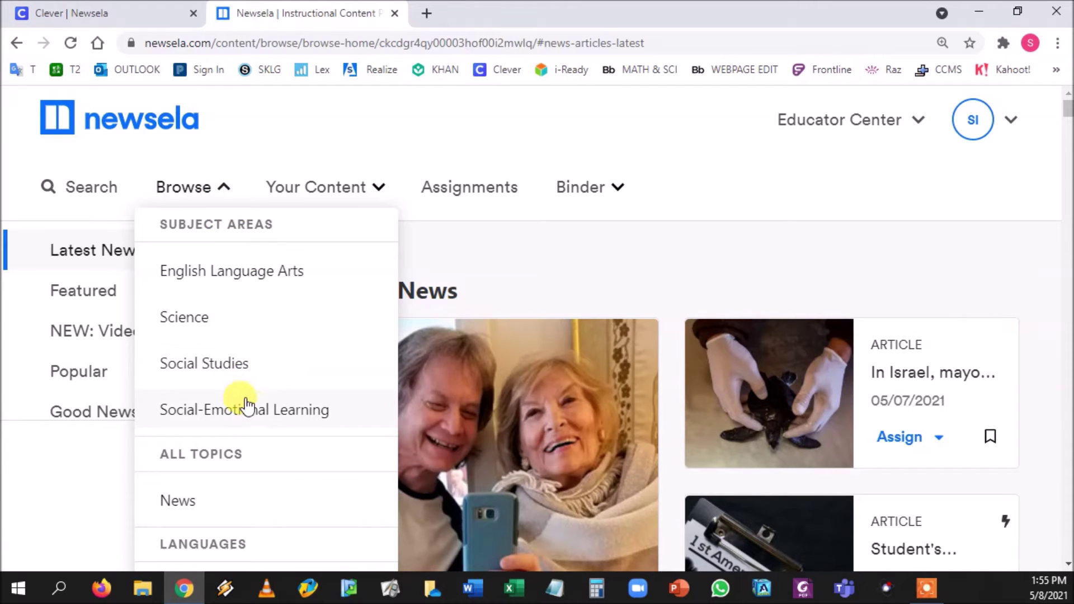
pyautogui.scroll(-1, 249, 409)
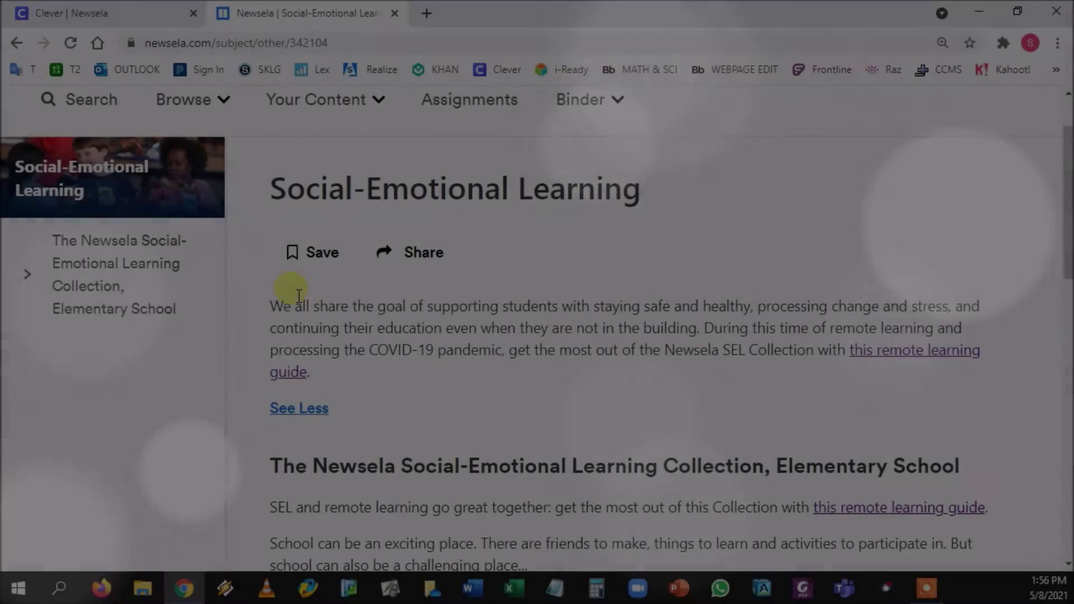
pyautogui.moveTo(282, 306); pyautogui.dragTo(709, 351)
pyautogui.click(709, 351)
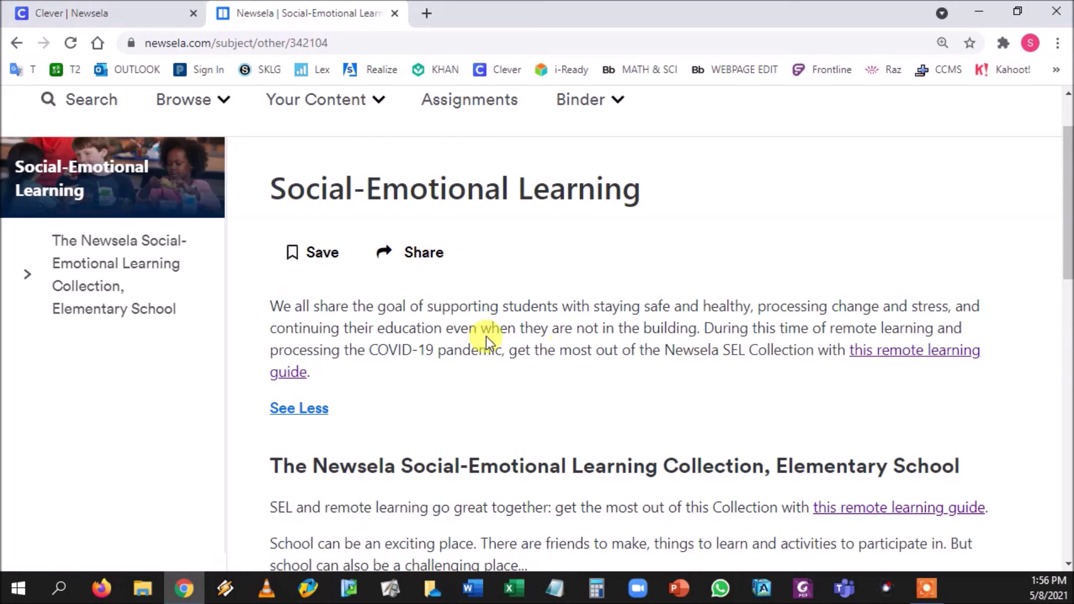
pyautogui.scroll(-4, 599, 333)
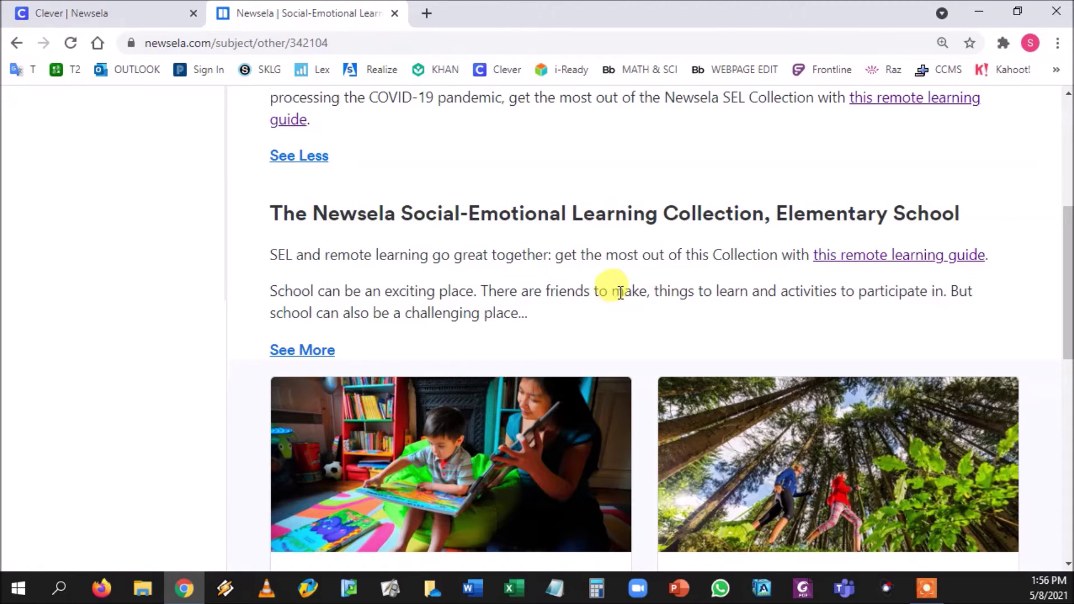
pyautogui.scroll(-5, 630, 313)
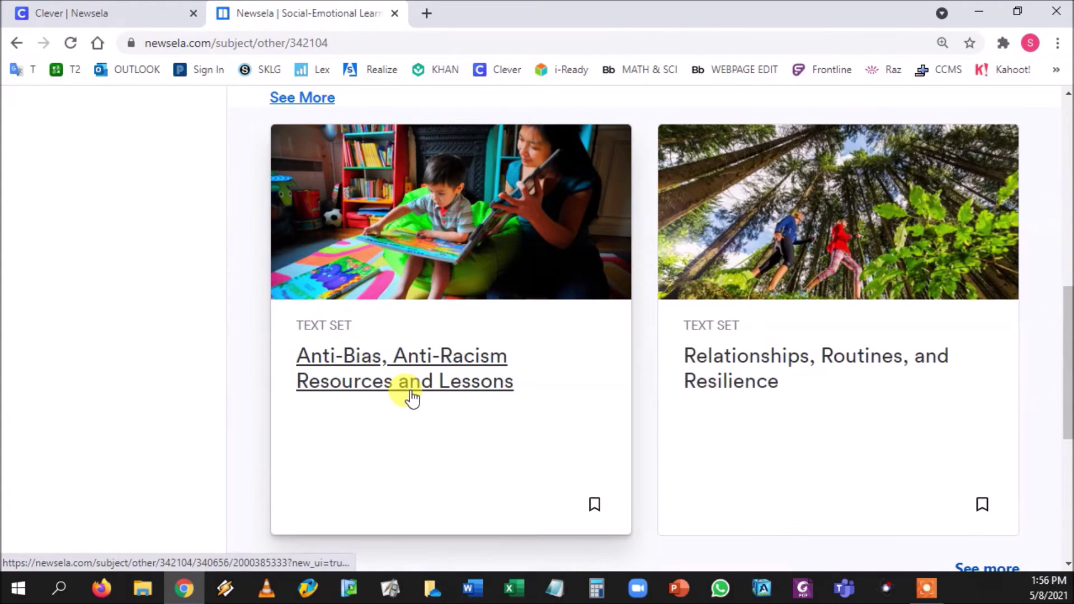
pyautogui.scroll(-2, 737, 366)
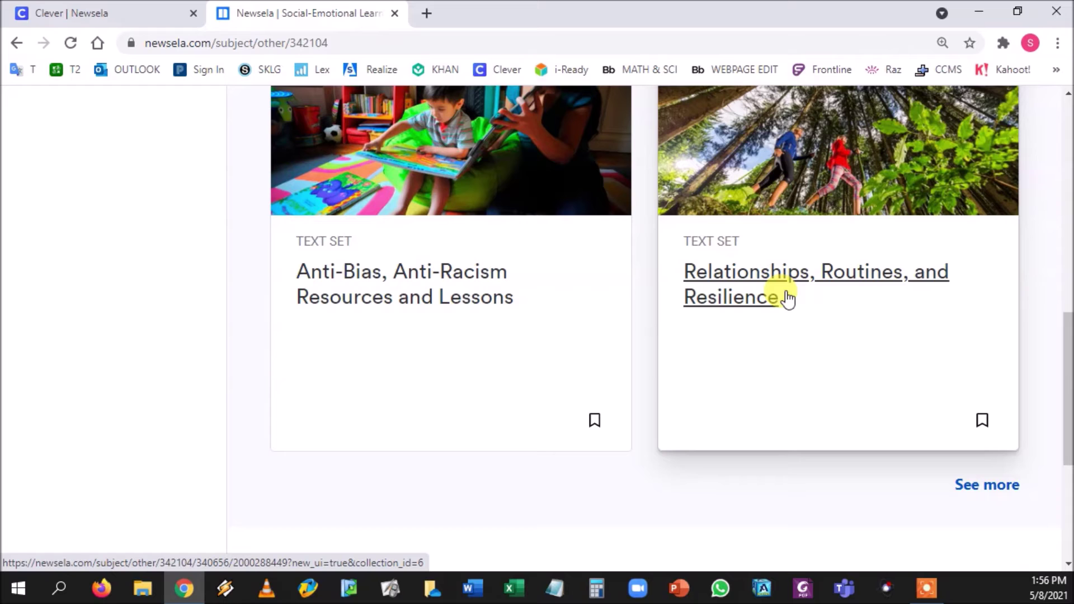
# - Open the full Elementary School Social-Emotional Learning Collection and look through its topics from Anti-Bias, Anti-Racism to Relationship-Building
pyautogui.click(973, 486)
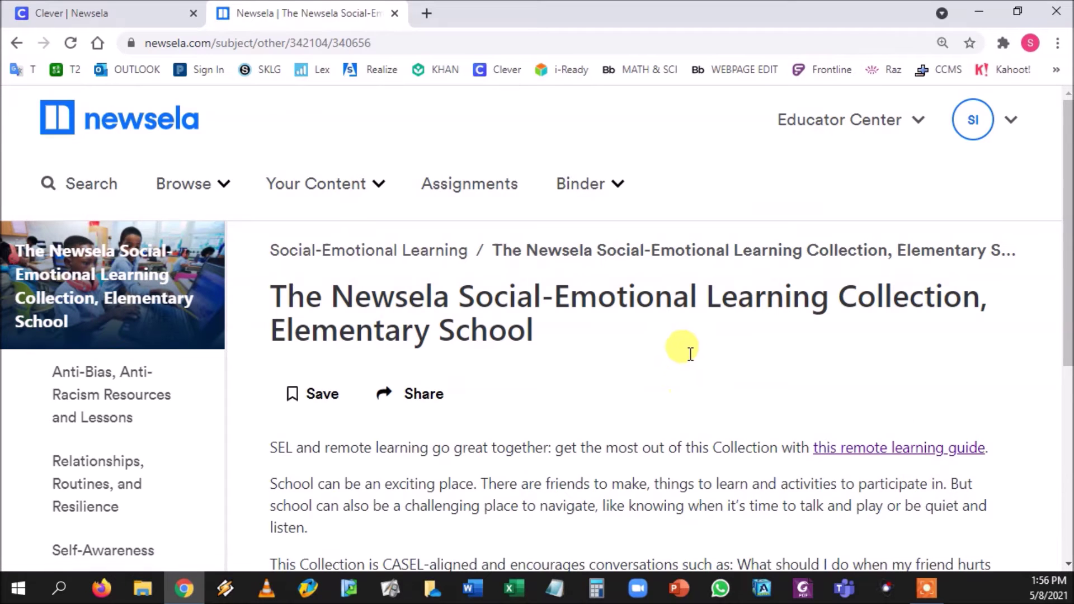
pyautogui.scroll(-2, 689, 354)
pyautogui.scroll(-8, 689, 354)
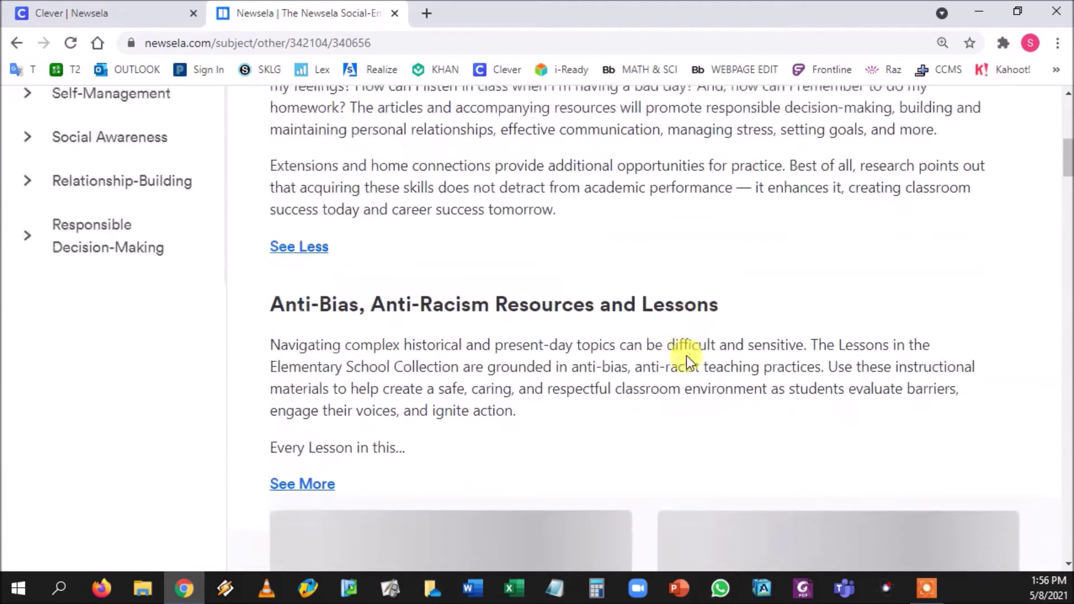
pyautogui.scroll(-6, 685, 356)
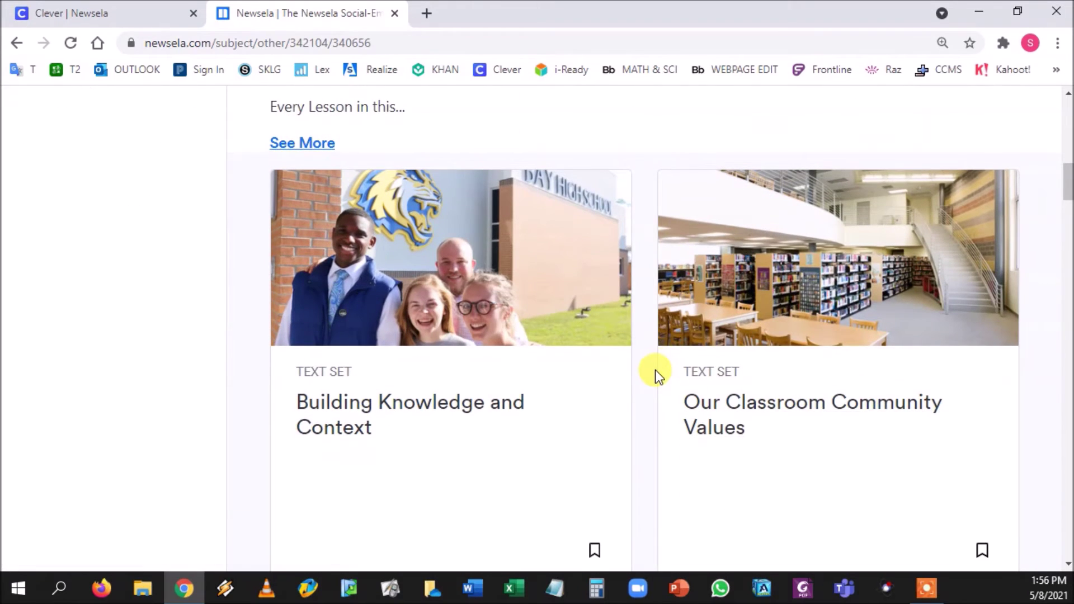
pyautogui.scroll(-3, 655, 373)
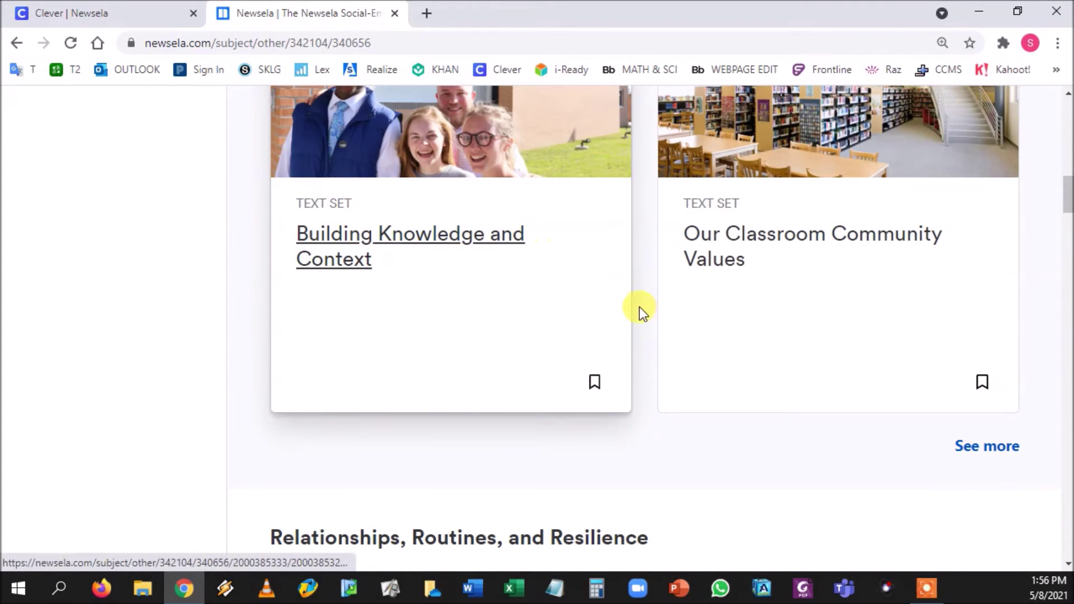
pyautogui.scroll(-7, 640, 311)
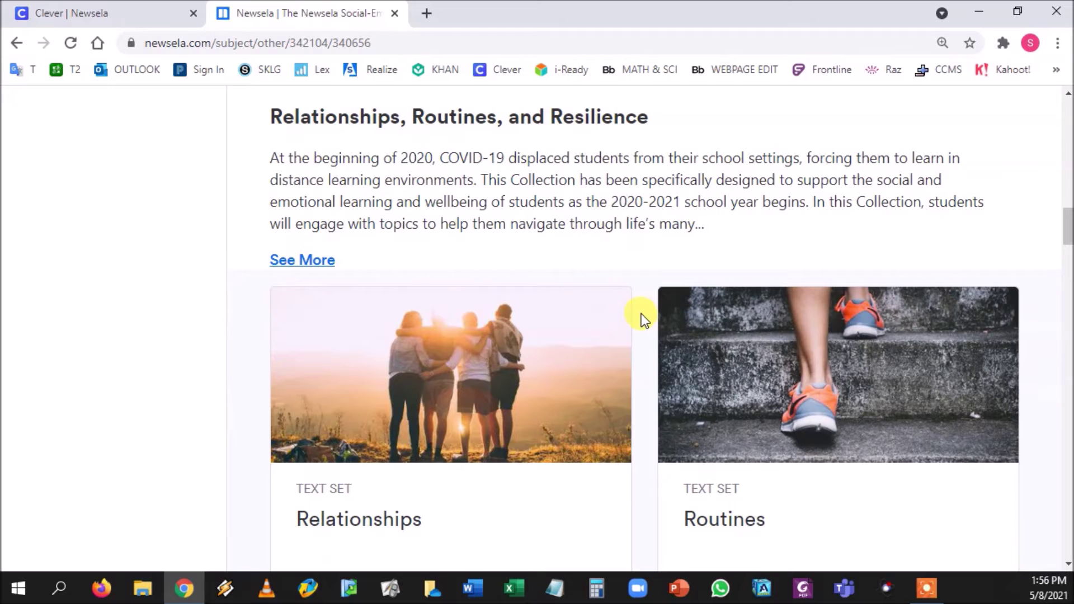
pyautogui.scroll(-2, 641, 316)
pyautogui.scroll(-1, 641, 317)
pyautogui.scroll(-6, 640, 316)
pyautogui.scroll(-2, 640, 316)
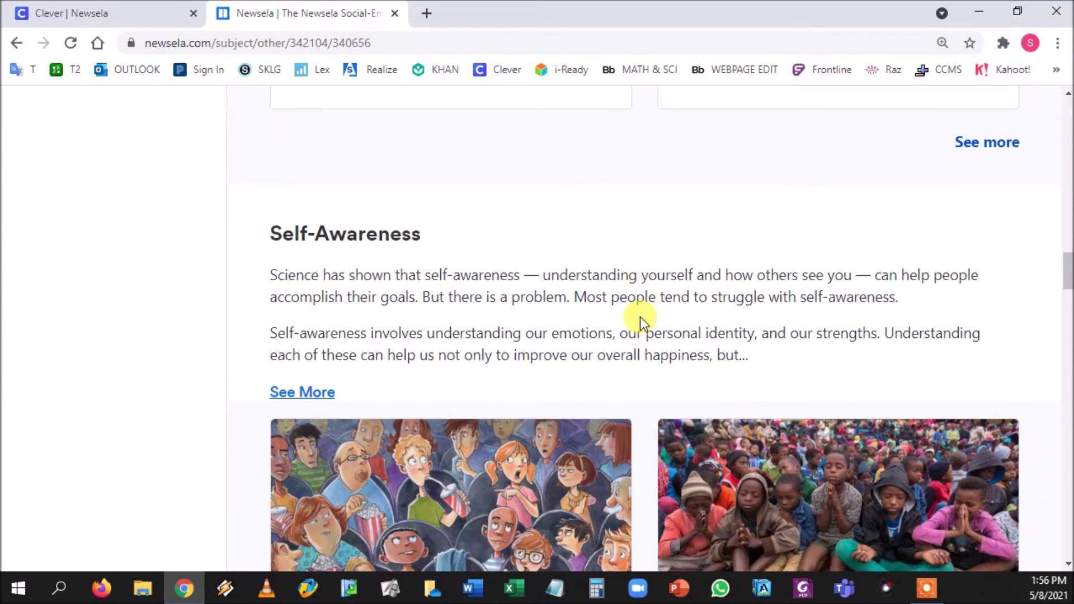
pyautogui.scroll(-2, 640, 317)
pyautogui.scroll(-3, 640, 316)
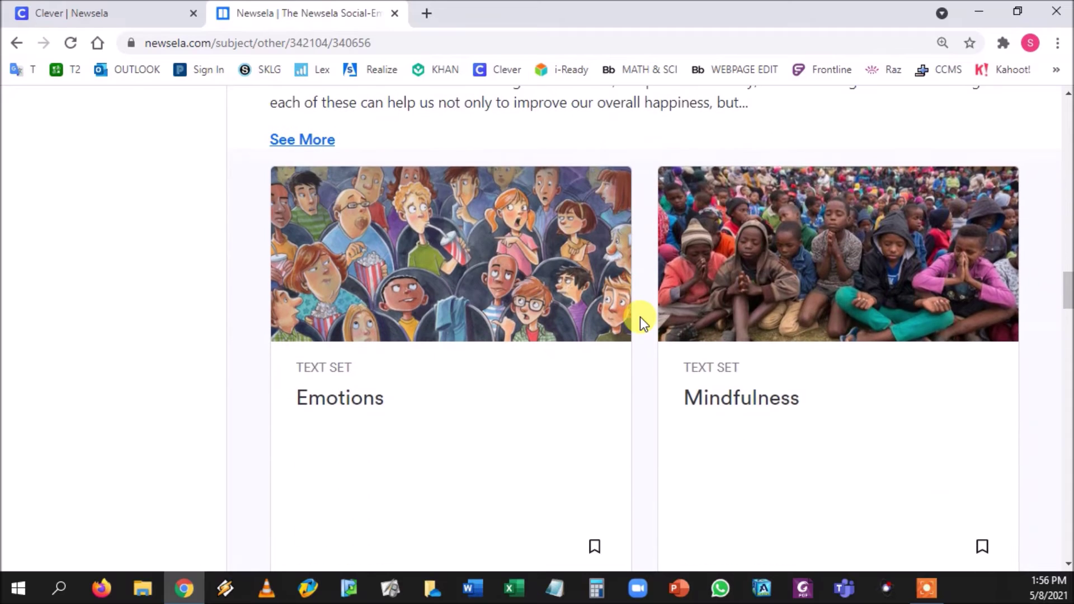
pyautogui.scroll(-7, 641, 317)
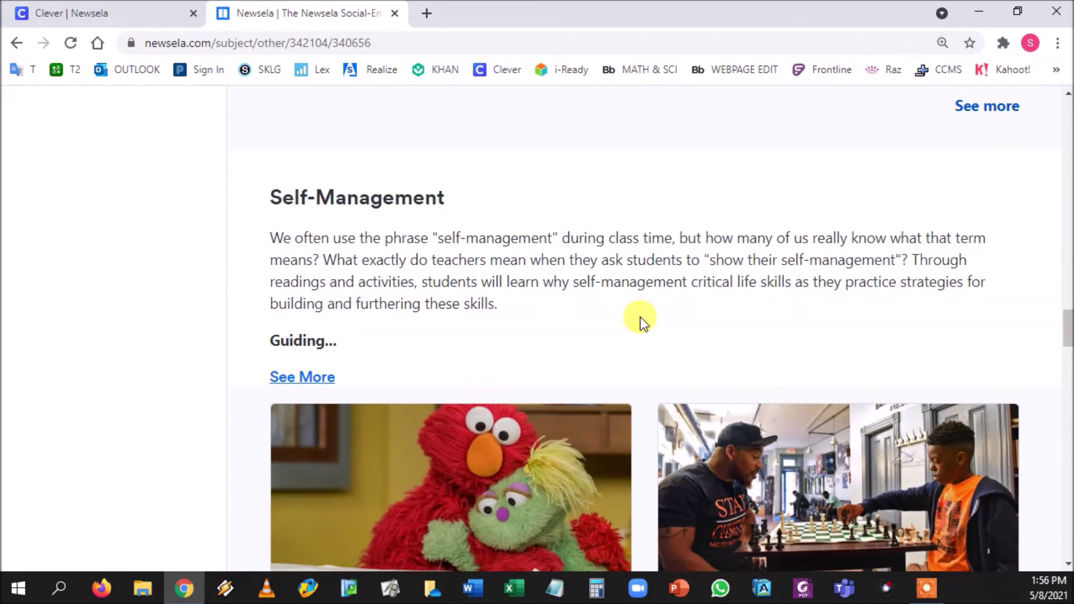
pyautogui.scroll(-4, 640, 316)
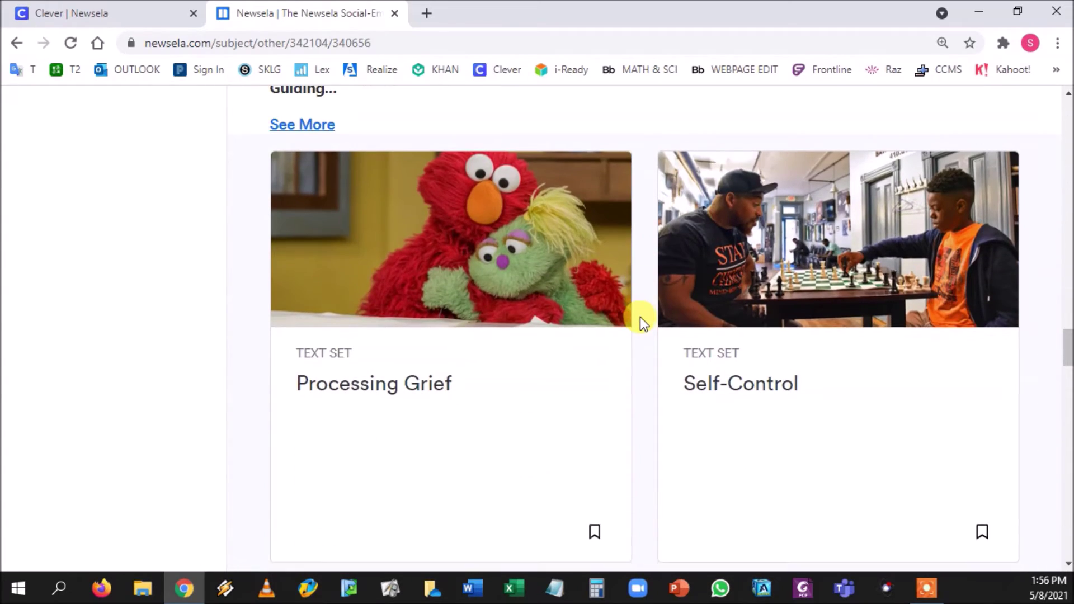
pyautogui.scroll(-9, 640, 317)
pyautogui.scroll(-4, 640, 316)
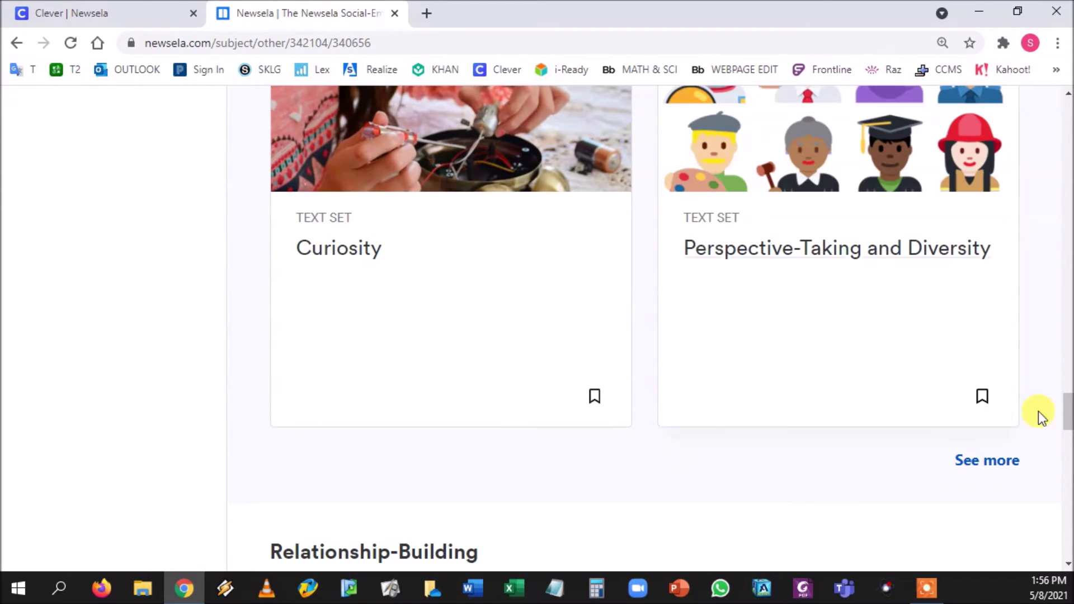
# - Open the Building Knowledge and Context text set and read the Topic Implemenation Guide in its resources
pyautogui.moveTo(1064, 417); pyautogui.dragTo(1066, 184)
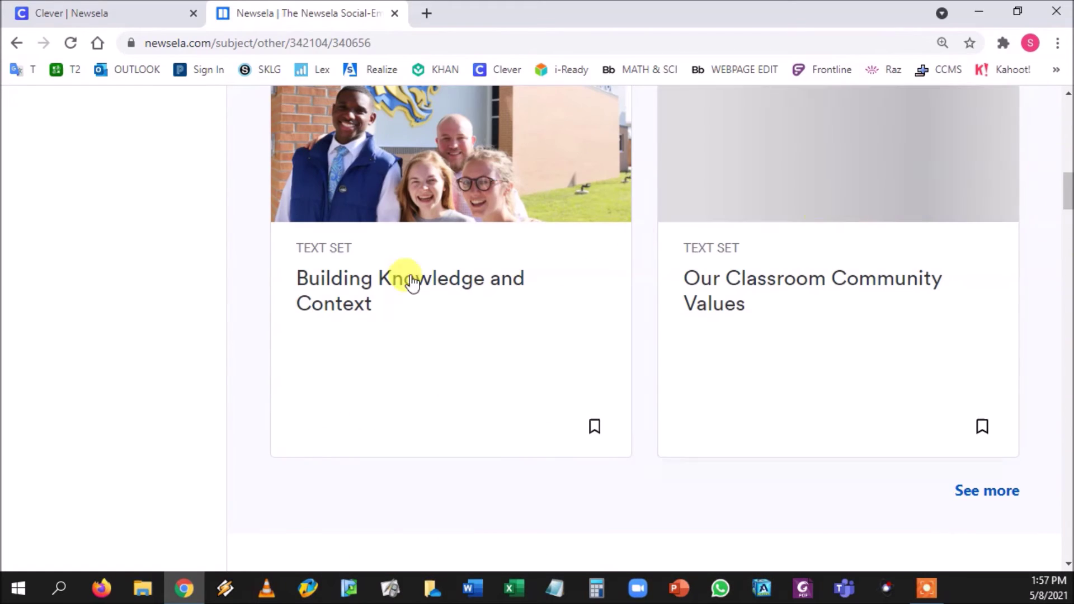
pyautogui.click(428, 289)
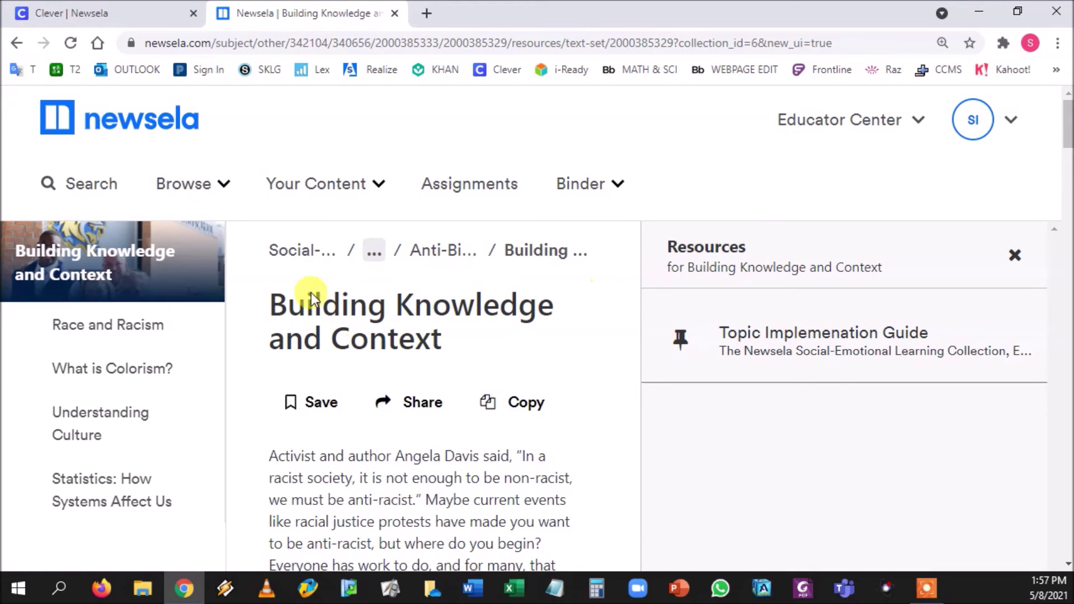
pyautogui.click(705, 352)
pyautogui.scroll(-3, 774, 351)
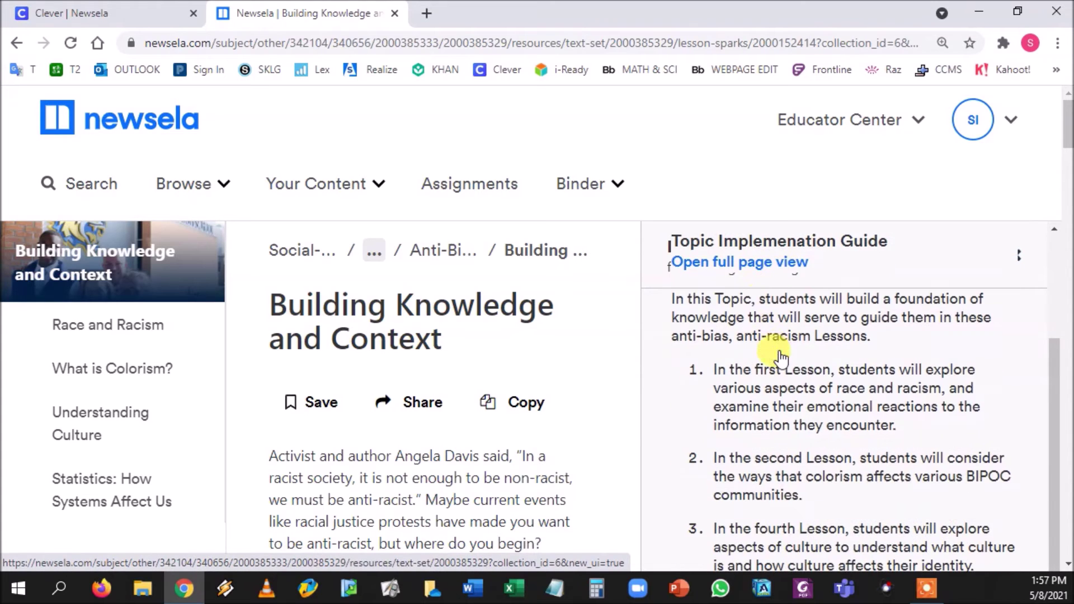
pyautogui.scroll(2, 807, 376)
pyautogui.scroll(-3, 846, 505)
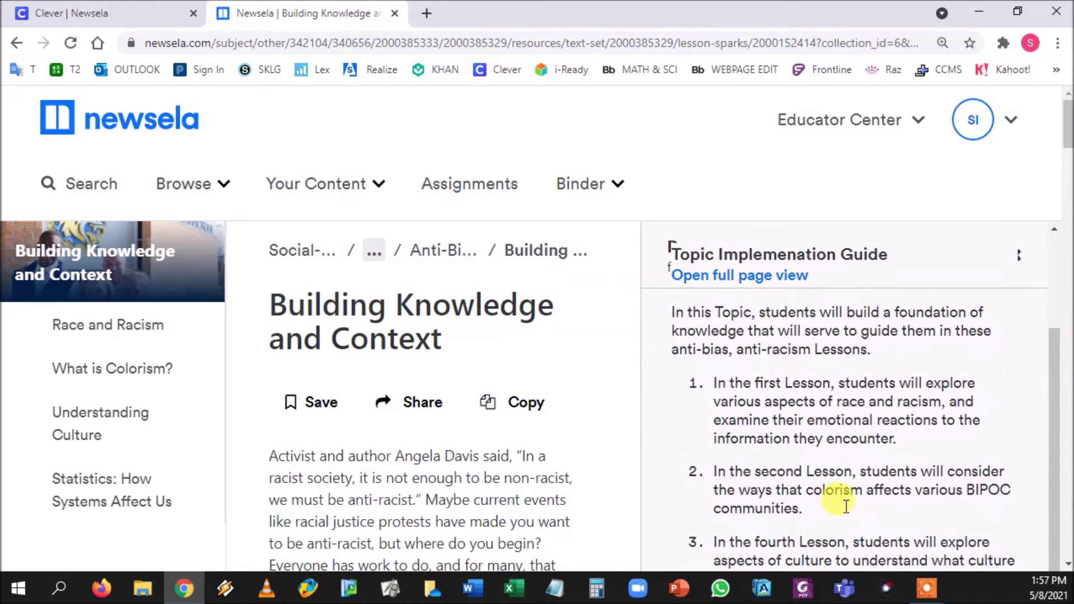
pyautogui.scroll(-3, 786, 393)
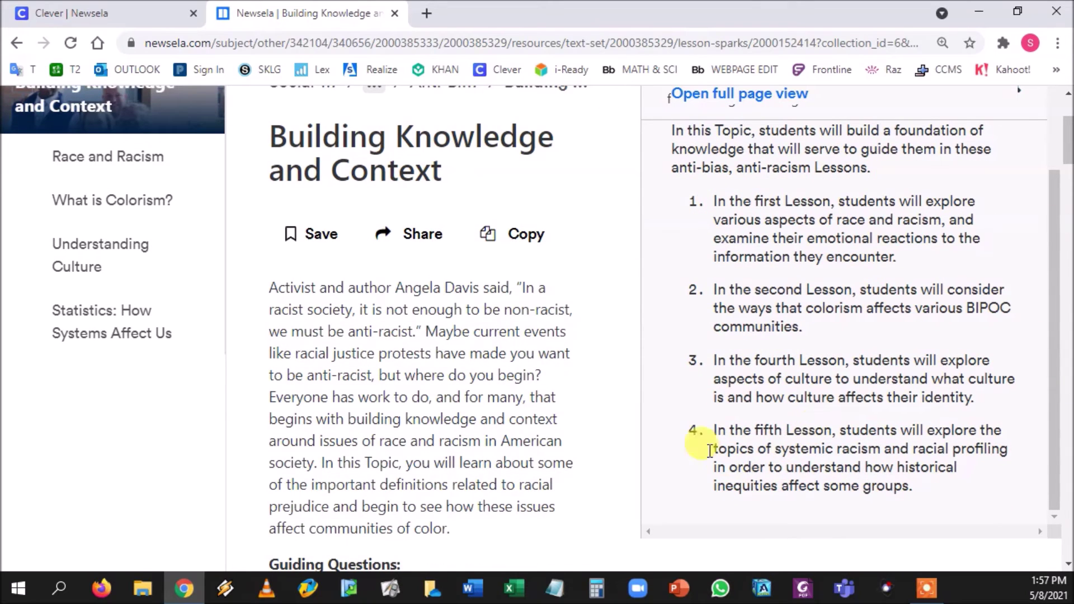
# - Highlight the Guiding Questions as a group, followed by the individual questions on race, racism and colorism and on the institution of slavery
pyautogui.scroll(-5, 481, 283)
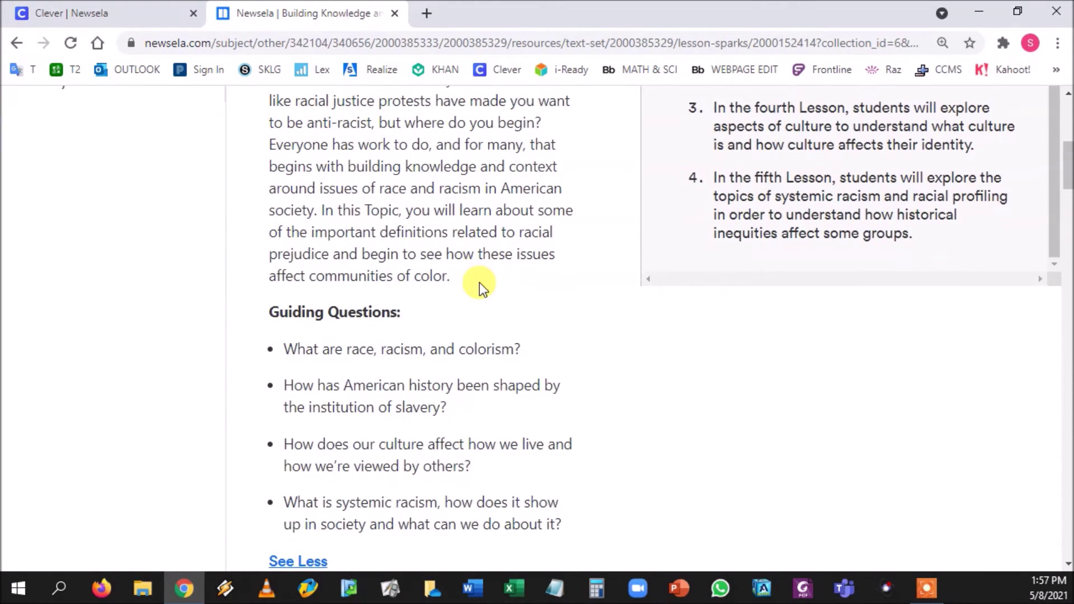
pyautogui.scroll(-2, 479, 283)
pyautogui.moveTo(283, 264); pyautogui.dragTo(561, 446)
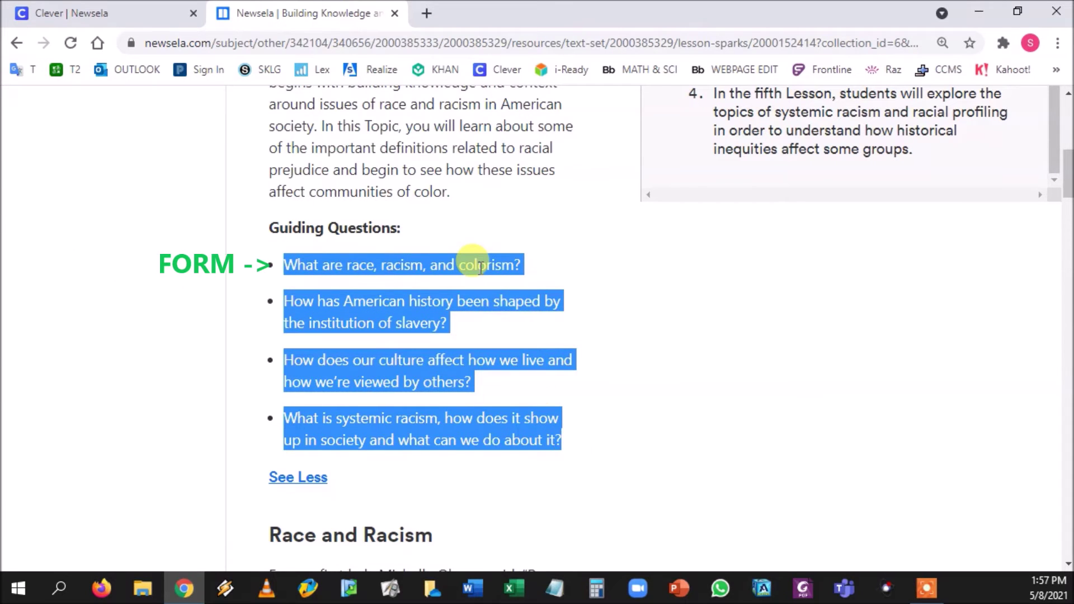
pyautogui.moveTo(513, 266); pyautogui.dragTo(358, 273)
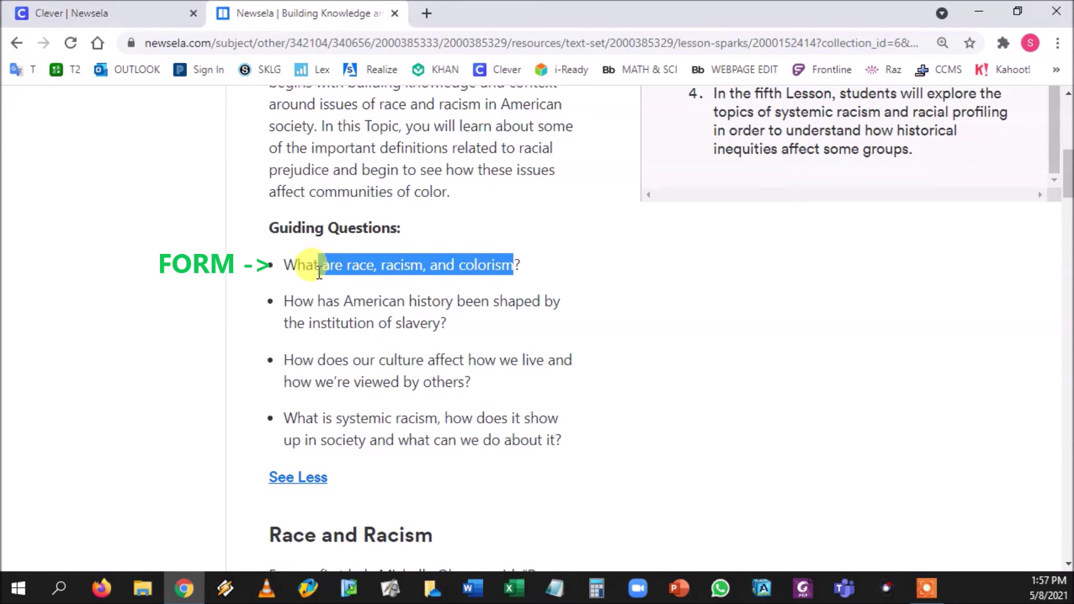
pyautogui.moveTo(288, 268); pyautogui.dragTo(512, 267)
pyautogui.moveTo(294, 303); pyautogui.dragTo(468, 322)
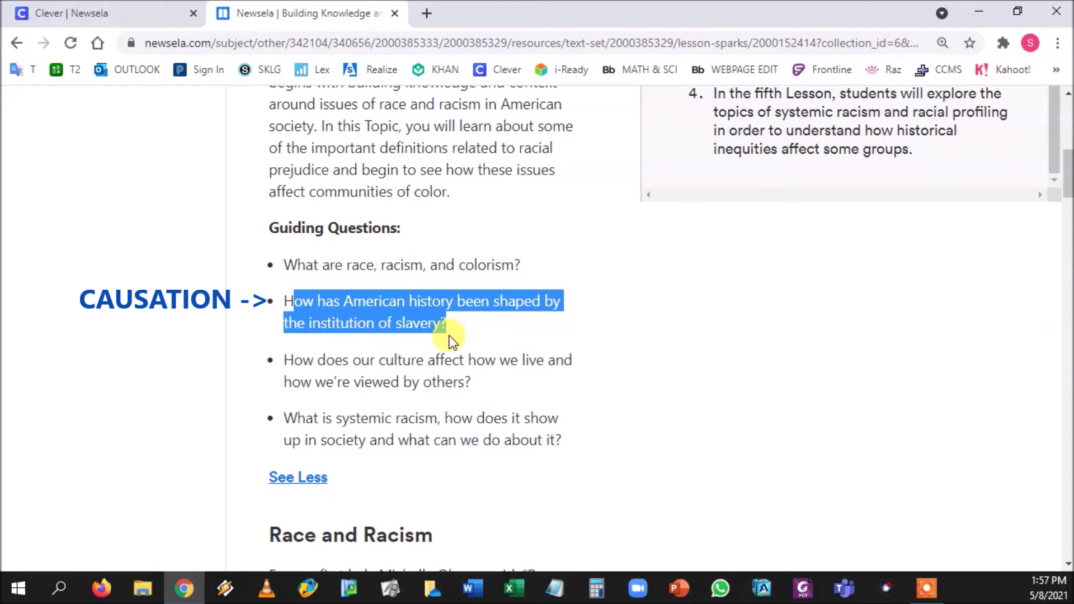
pyautogui.click(452, 336)
pyautogui.moveTo(280, 307); pyautogui.dragTo(425, 316)
# - Highlight the guiding questions on how culture affects how we live and on systemic racism in society, and clear the selection
pyautogui.moveTo(279, 361); pyautogui.dragTo(387, 362)
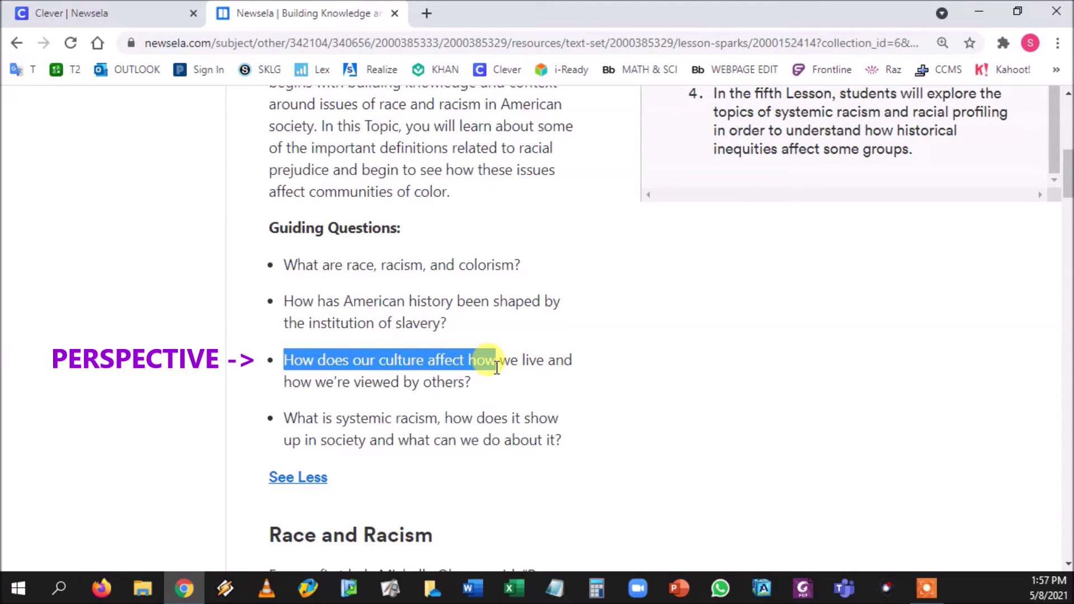
pyautogui.moveTo(497, 367); pyautogui.dragTo(472, 379)
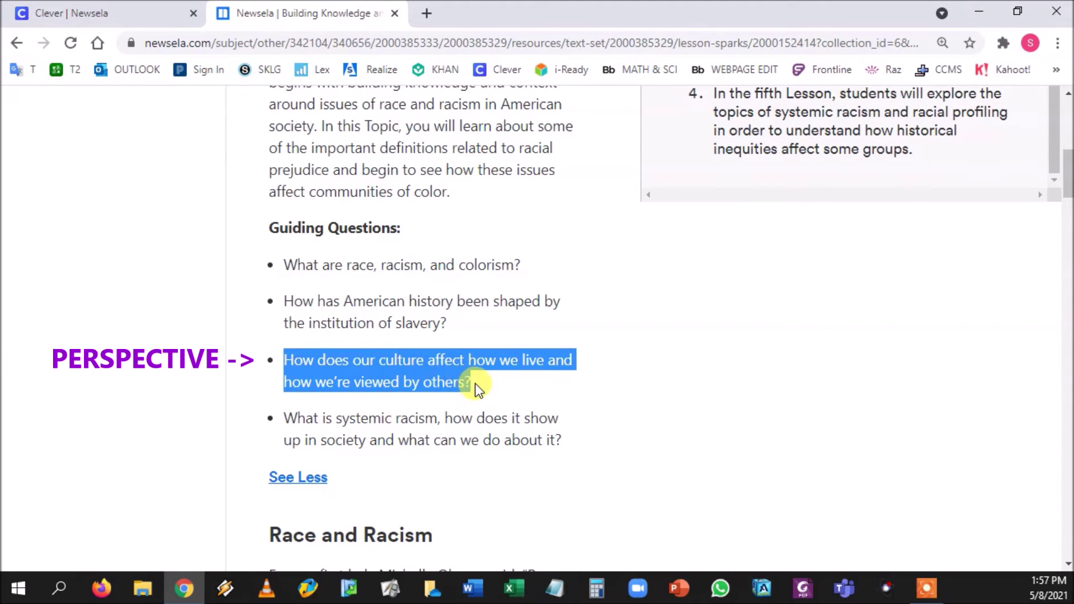
pyautogui.click(476, 386)
pyautogui.moveTo(282, 430); pyautogui.dragTo(406, 438)
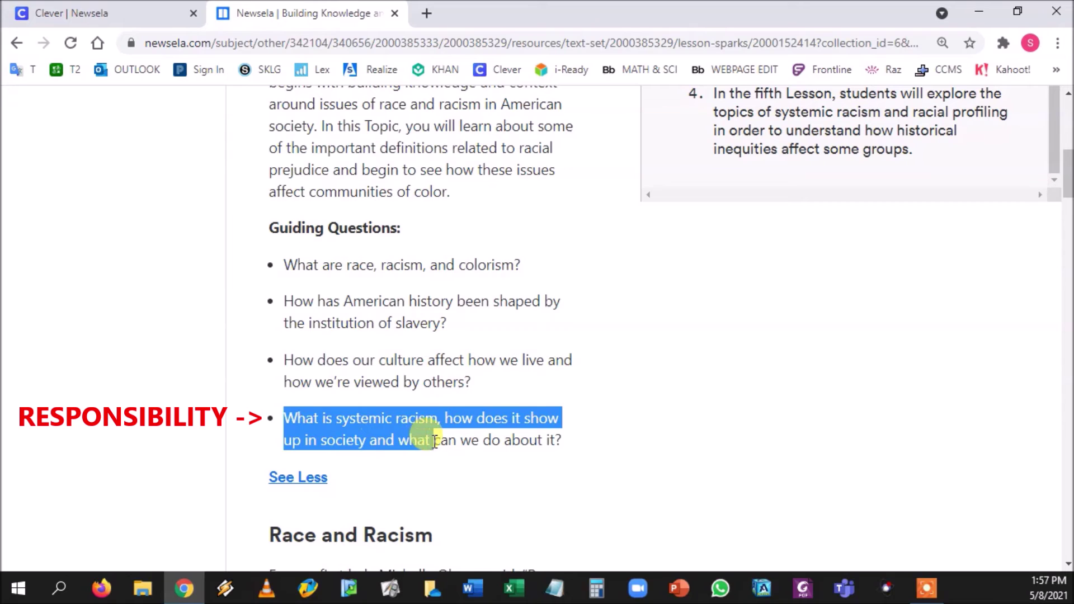
pyautogui.moveTo(436, 441); pyautogui.dragTo(276, 425)
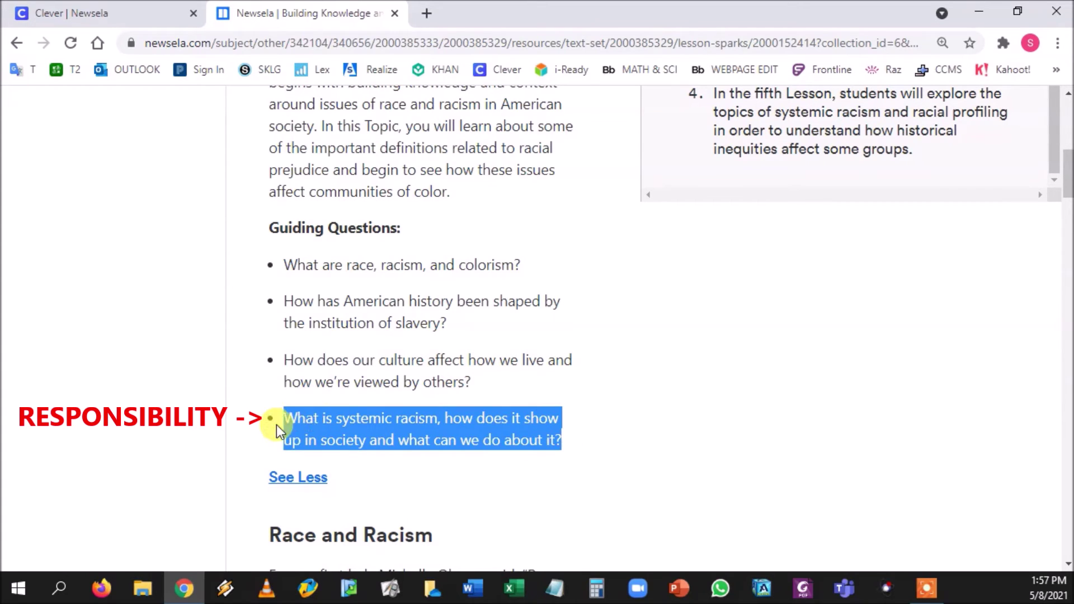
pyautogui.click(265, 434)
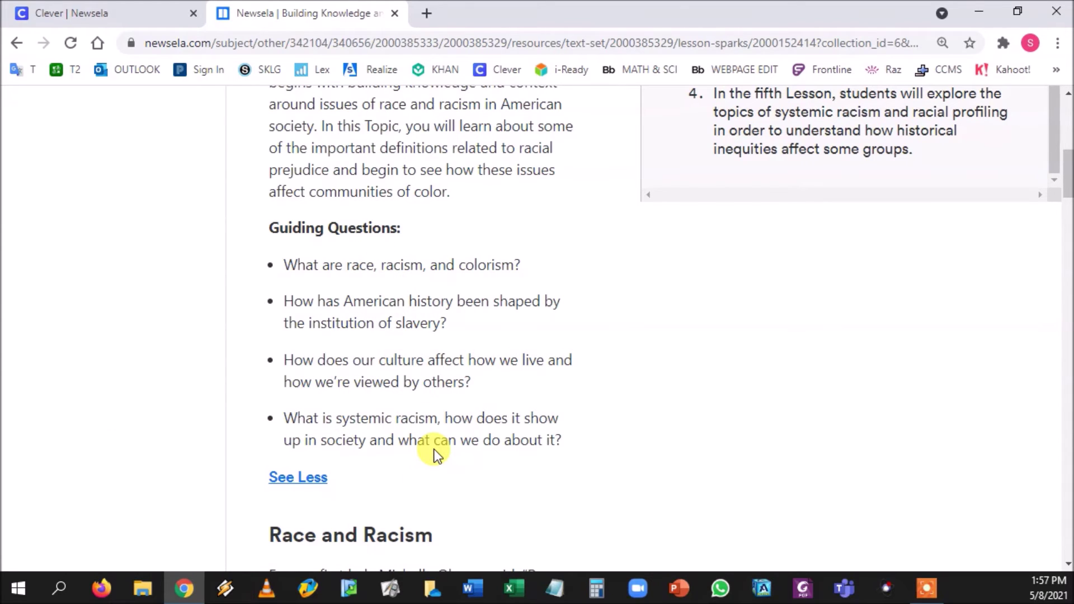
# - Expand the full Race and Racism lesson description and highlight its text down to the Learning for Justice Social Justice Domain
pyautogui.scroll(-4, 436, 454)
pyautogui.scroll(5, 490, 403)
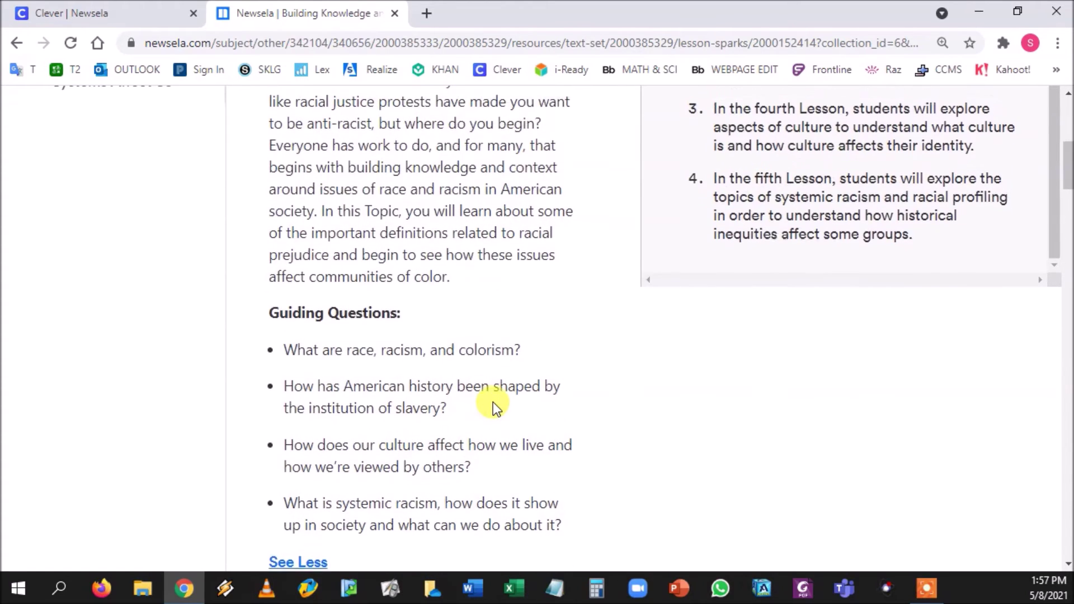
pyautogui.scroll(2, 492, 402)
pyautogui.scroll(-10, 491, 391)
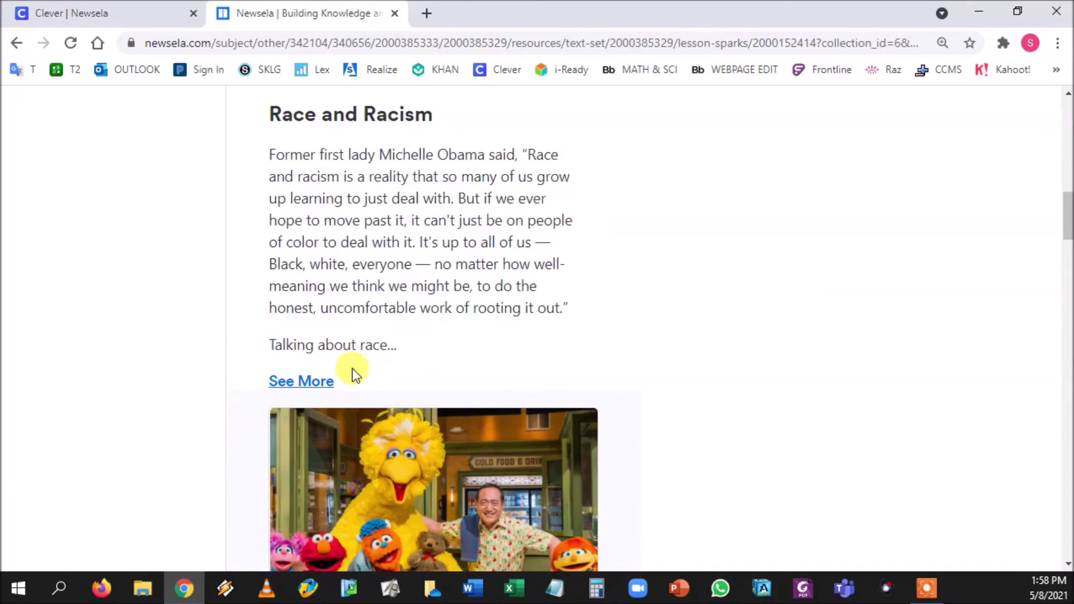
pyautogui.click(325, 383)
pyautogui.scroll(-7, 403, 343)
pyautogui.moveTo(286, 287); pyautogui.dragTo(455, 365)
pyautogui.scroll(-2, 458, 367)
pyautogui.scroll(-1, 458, 366)
pyautogui.moveTo(304, 263); pyautogui.dragTo(488, 403)
pyautogui.scroll(-9, 487, 405)
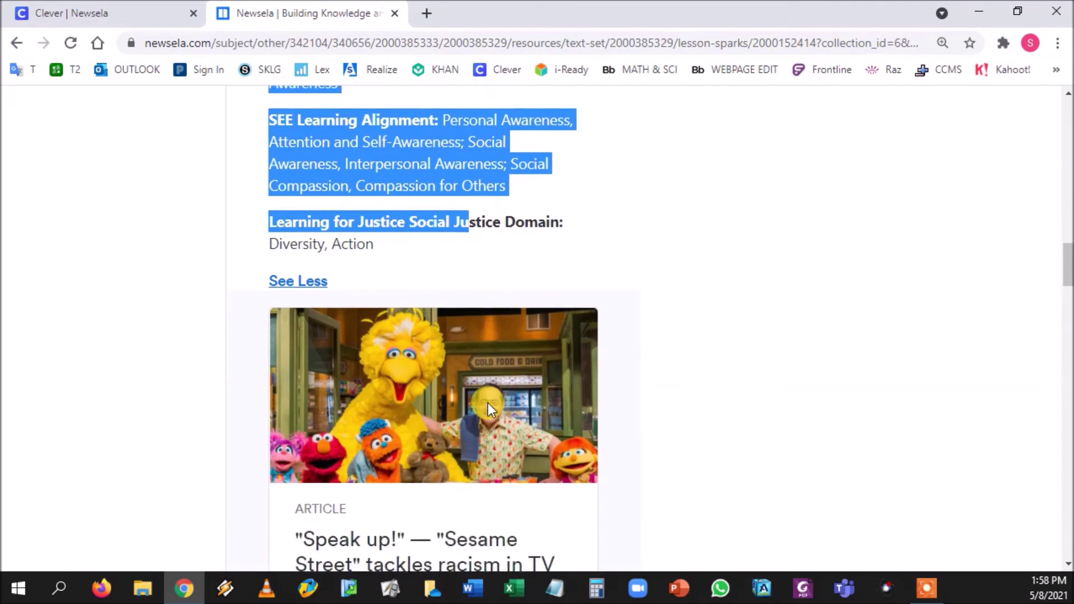
# - Look through the articles under Race and Racism and the What is Colorism? and Understanding Culture lessons
pyautogui.scroll(-12, 483, 408)
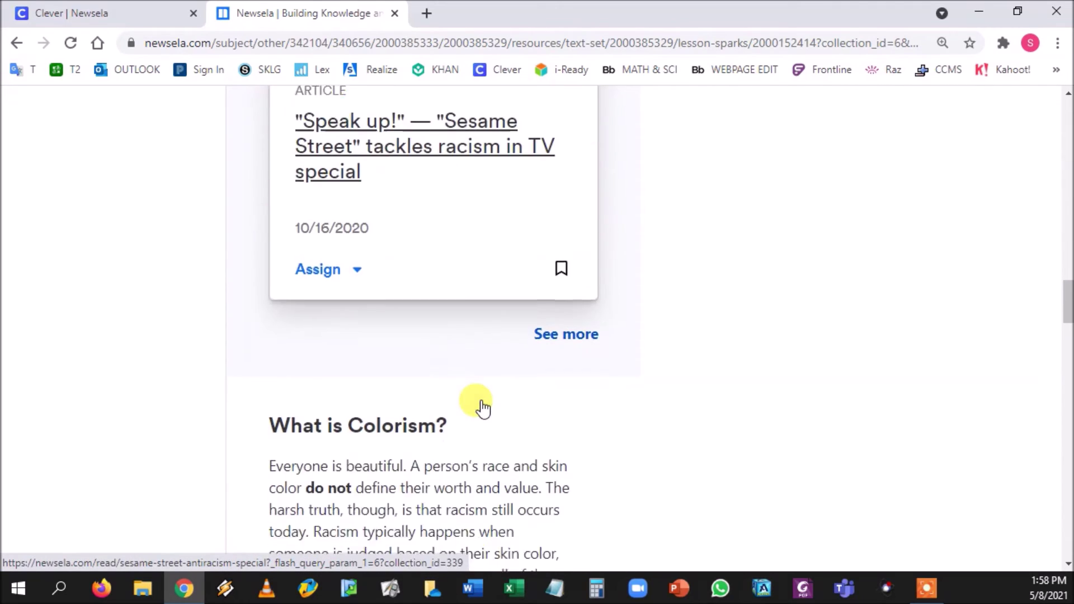
pyautogui.scroll(-14, 480, 408)
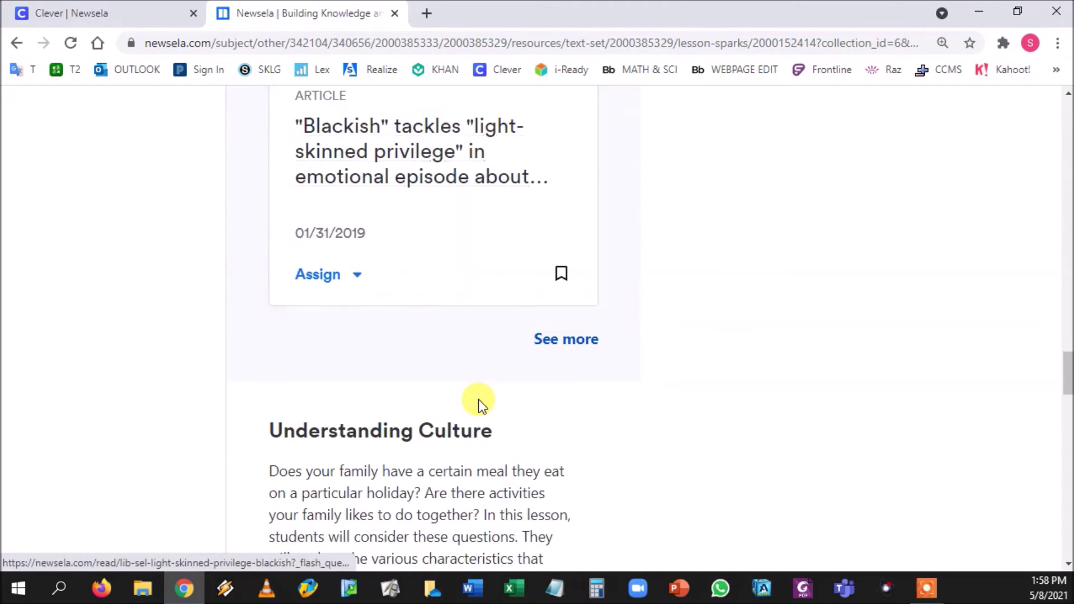
pyautogui.scroll(-8, 479, 408)
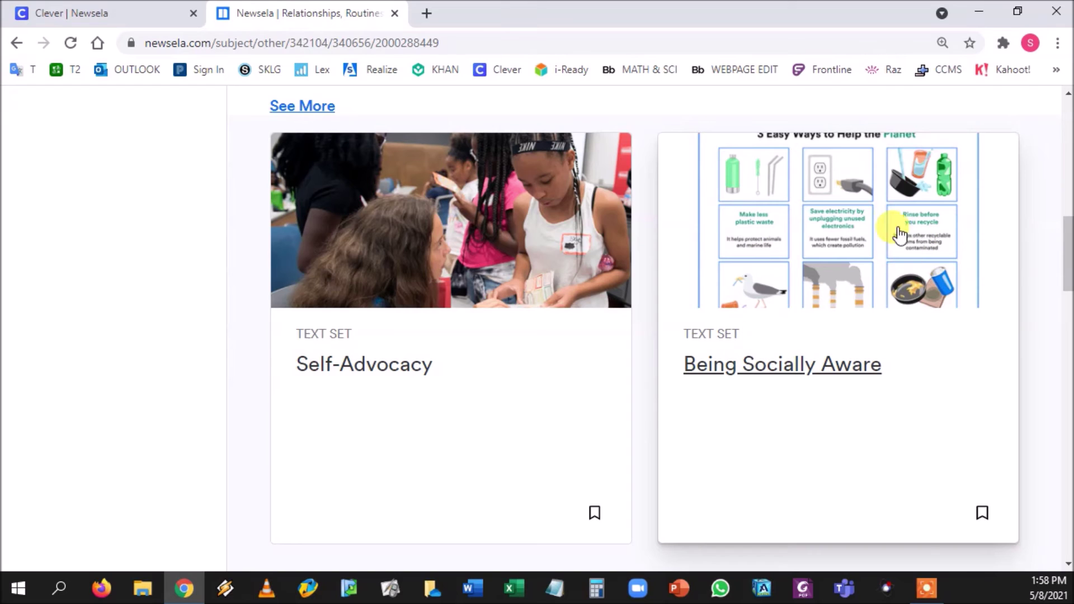
# - Open the Being Socially Aware text set and read through its description, highlighting key passages
pyautogui.click(826, 273)
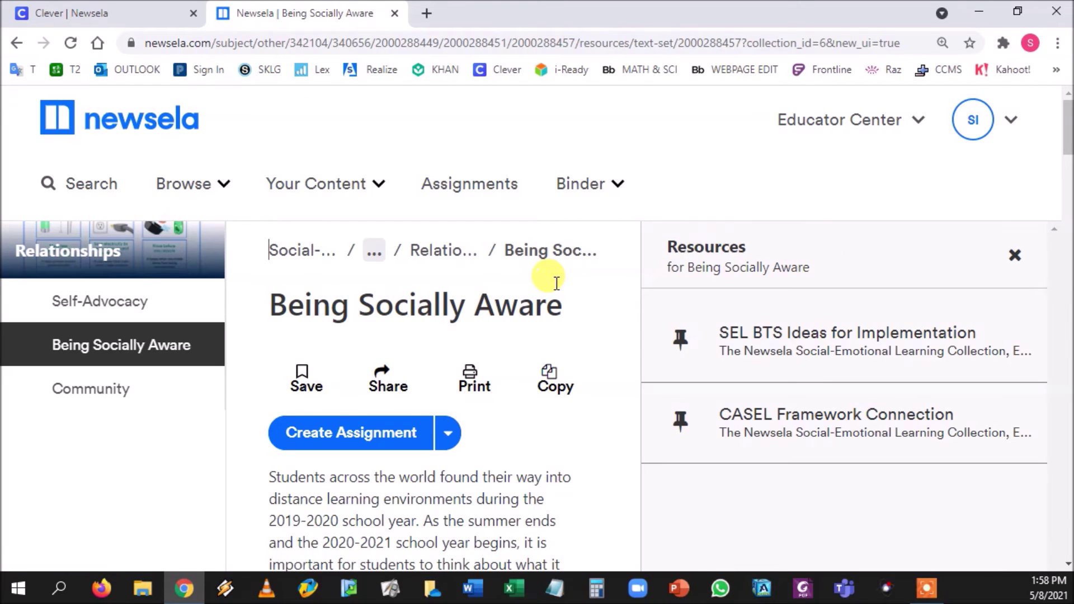
pyautogui.scroll(-3, 554, 280)
pyautogui.scroll(-6, 556, 283)
pyautogui.moveTo(318, 200); pyautogui.dragTo(475, 326)
pyautogui.scroll(-2, 472, 319)
pyautogui.moveTo(299, 302); pyautogui.dragTo(470, 376)
# - Highlight the Suggested Pathway steps, clear the selection, and return to the text set's Resources list
pyautogui.scroll(-4, 476, 367)
pyautogui.moveTo(313, 221); pyautogui.dragTo(481, 453)
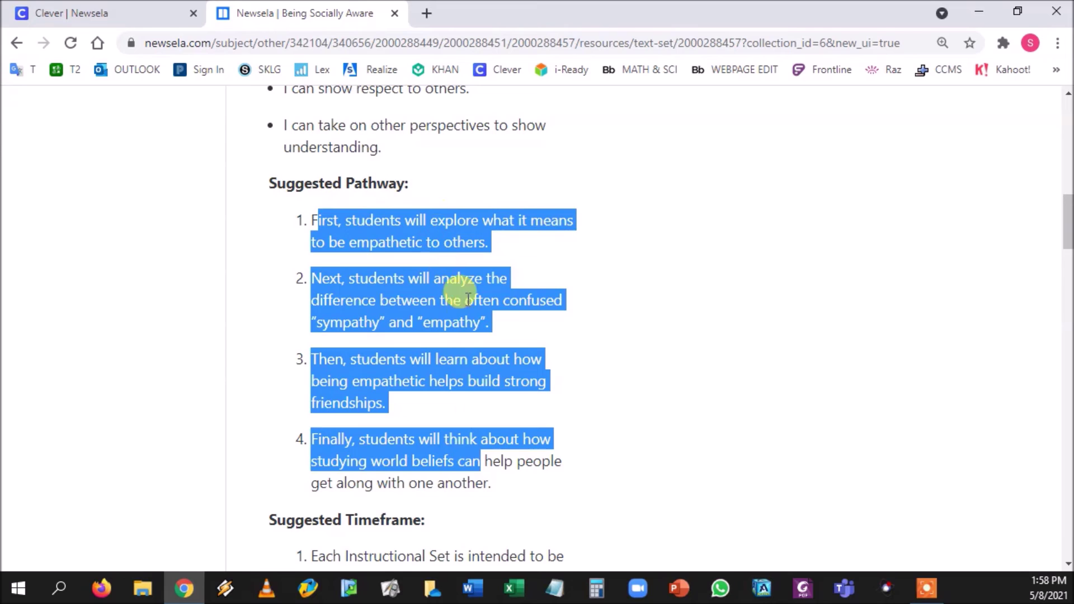
pyautogui.click(646, 461)
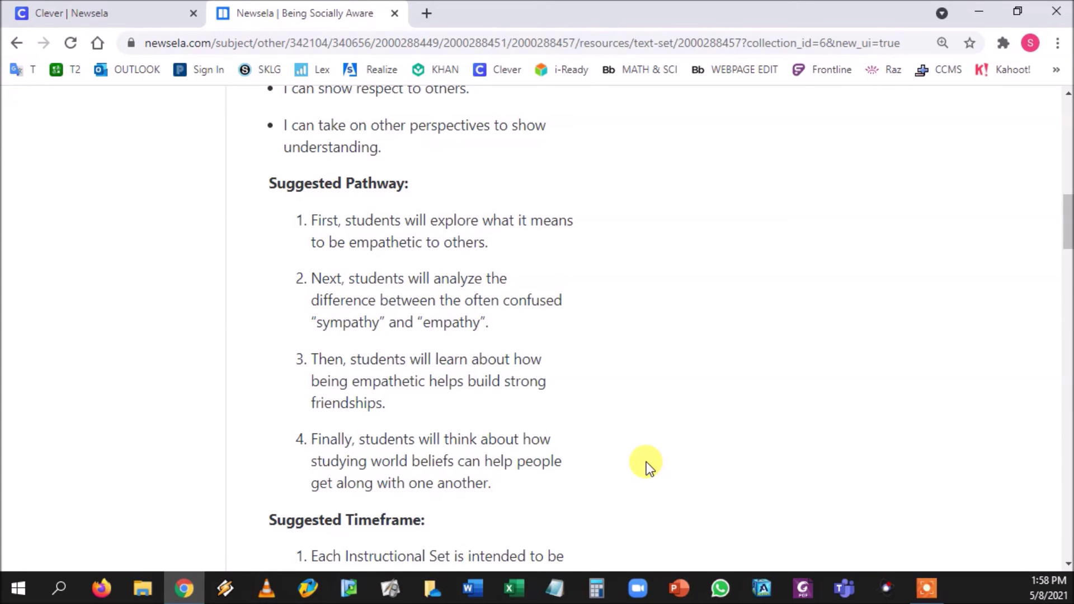
pyautogui.scroll(-1, 600, 435)
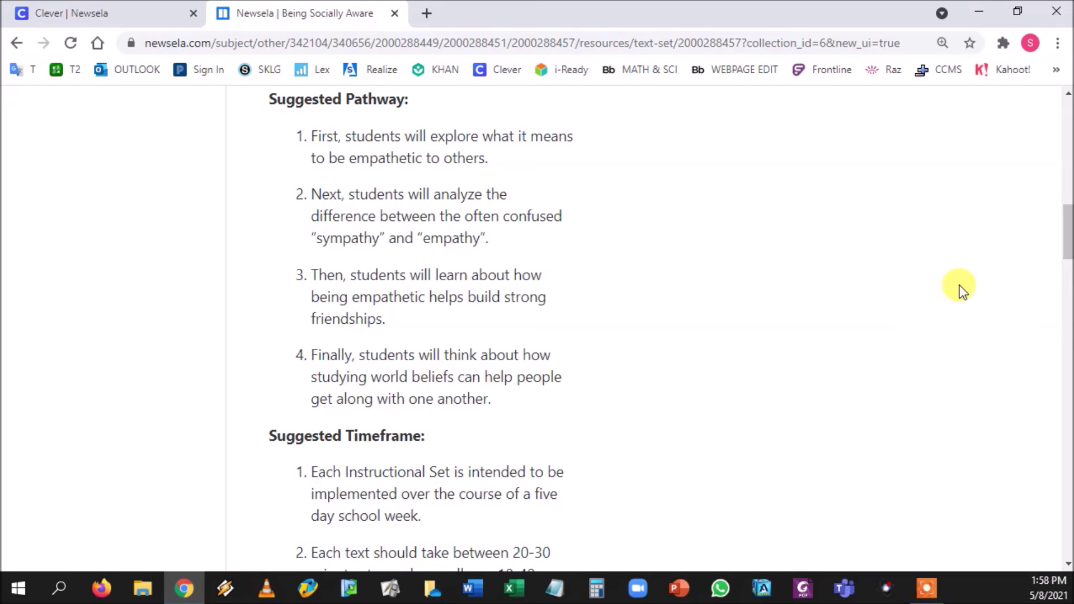
pyautogui.moveTo(1069, 235); pyautogui.dragTo(1068, 126)
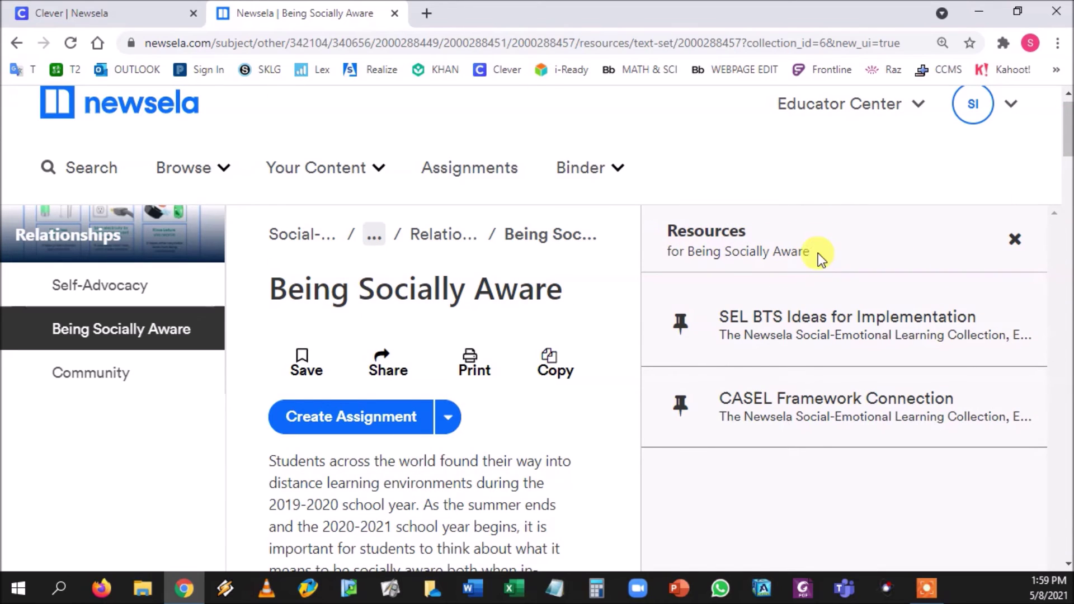
# - Open the SEL BTS Ideas for Implementation resource and look through its Social Awareness Introduction lesson plan
pyautogui.click(723, 330)
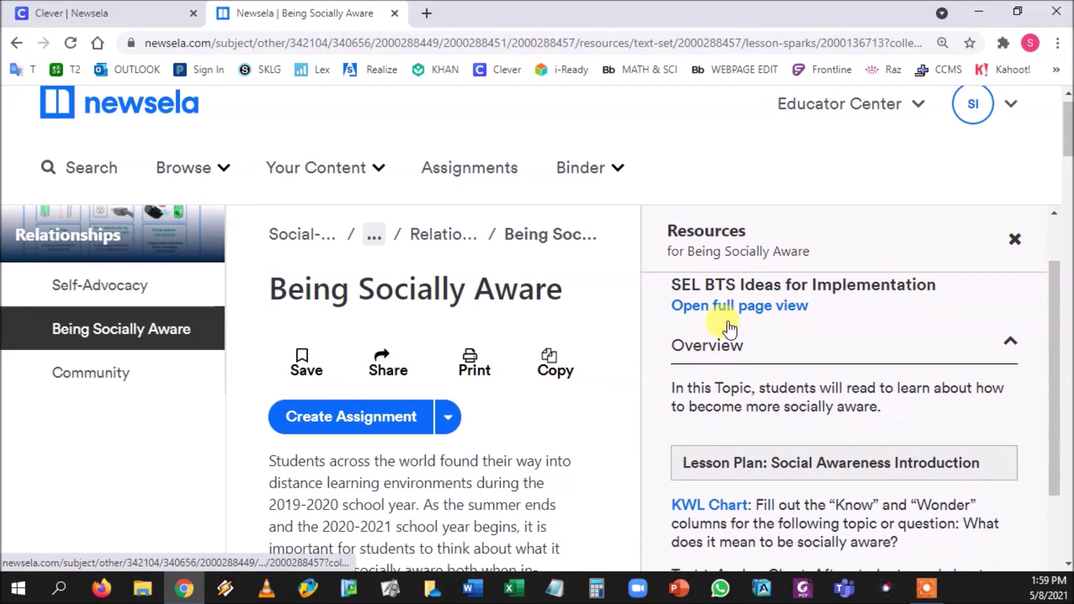
pyautogui.scroll(-3, 878, 451)
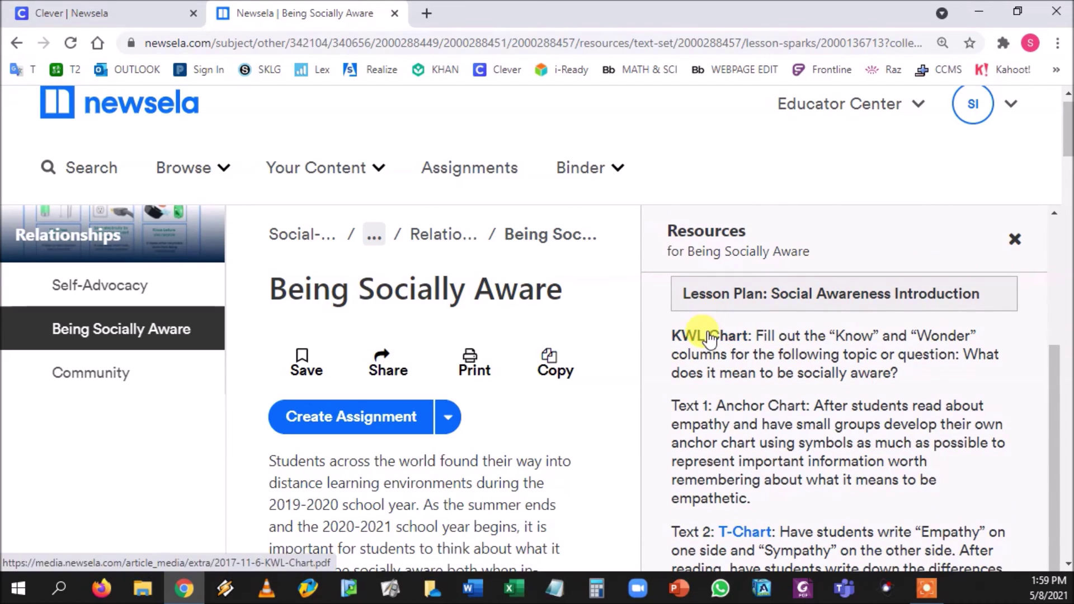
pyautogui.scroll(-2, 758, 360)
pyautogui.scroll(2, 716, 352)
# - Highlight the KWL Chart and Text 1 Anchor Chart activities, then view the KWL Chart PDF and close it
pyautogui.moveTo(789, 336); pyautogui.dragTo(817, 404)
pyautogui.moveTo(670, 407); pyautogui.dragTo(686, 417)
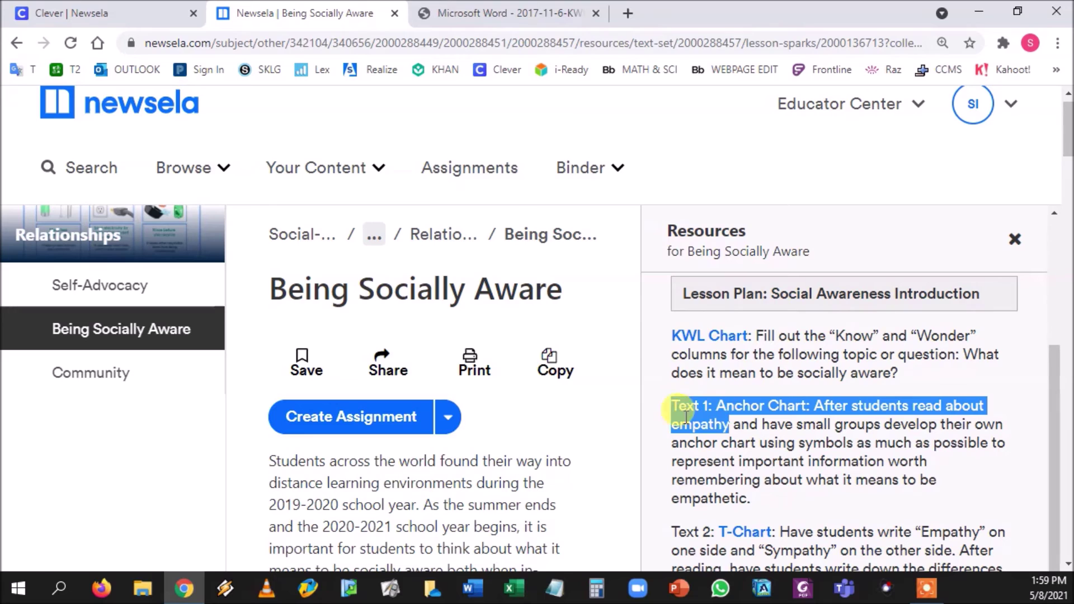
pyautogui.click(543, 16)
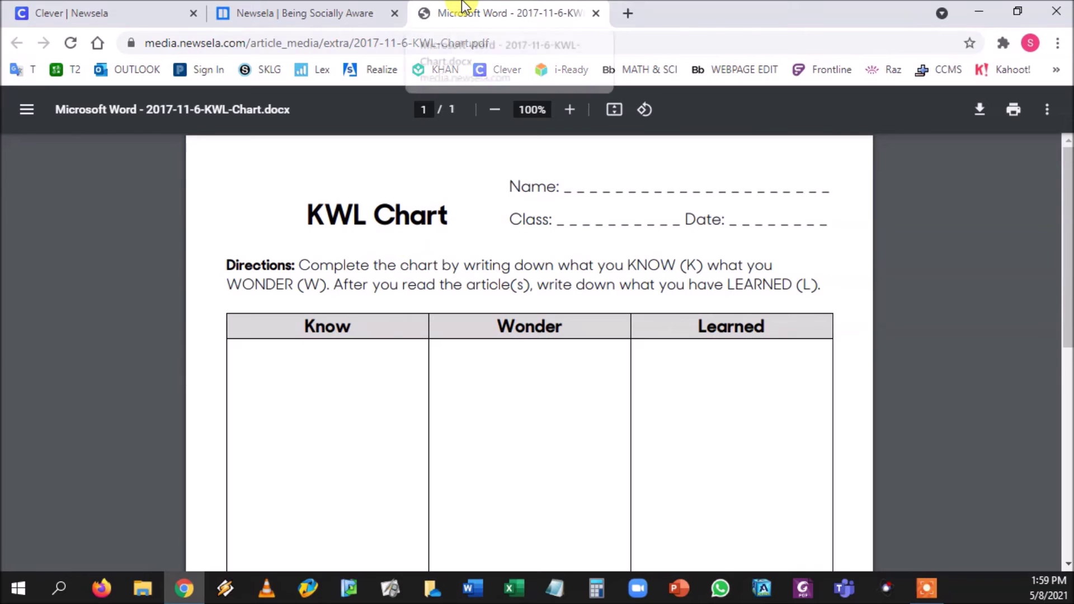
pyautogui.middleClick(464, 8)
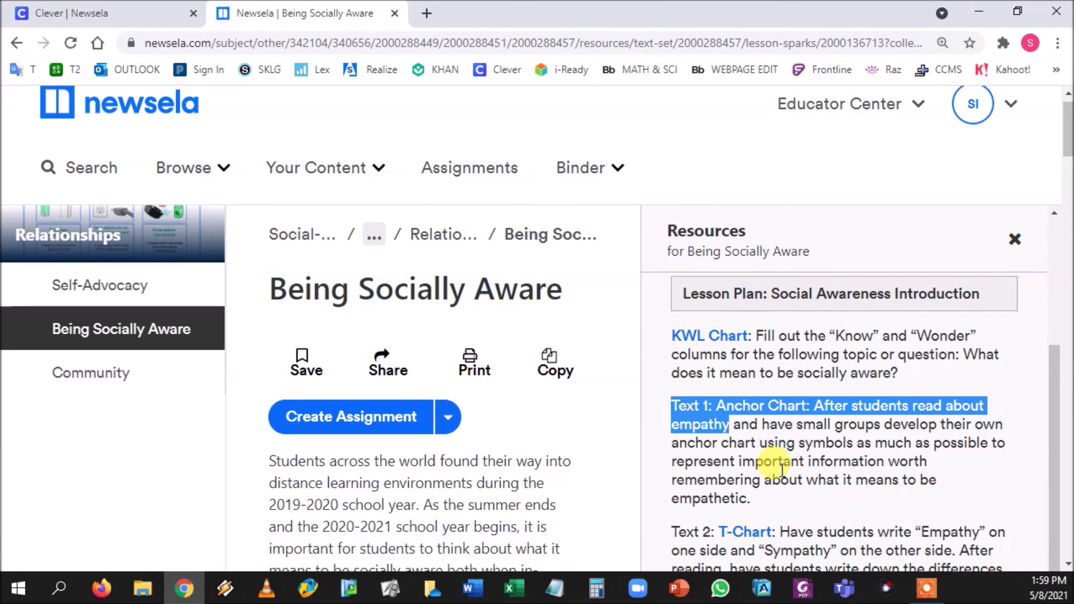
# - Highlight the Text 2 activity comparing empathy and sympathy, then look through its T-Chart PDF and close it
pyautogui.scroll(-3, 781, 469)
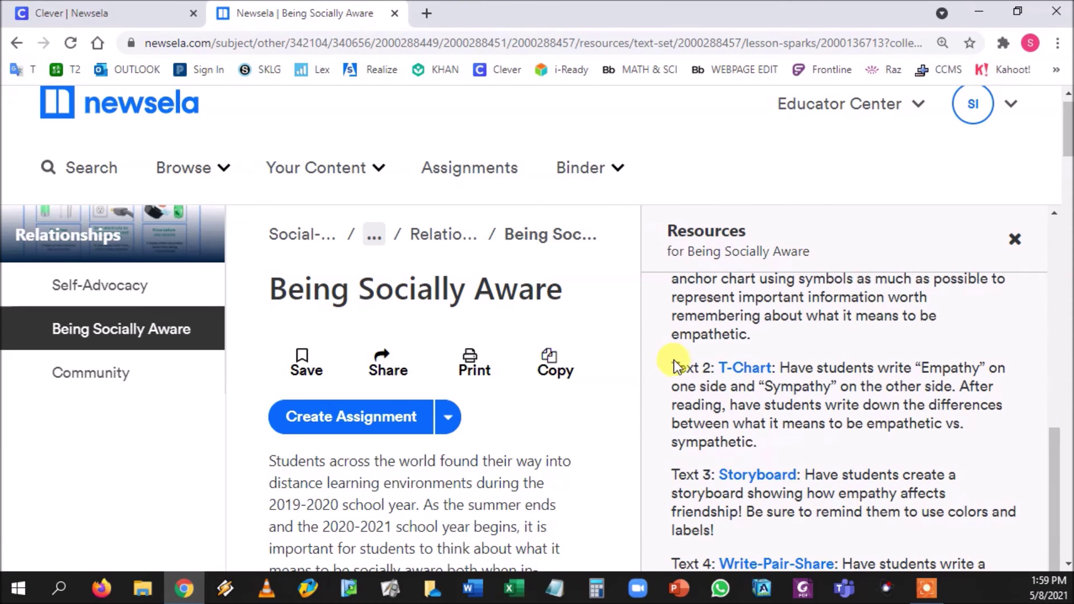
pyautogui.middleClick(736, 370)
pyautogui.moveTo(678, 366); pyautogui.dragTo(705, 414)
pyautogui.click(632, 349)
pyautogui.click(490, 6)
pyautogui.scroll(-3, 595, 446)
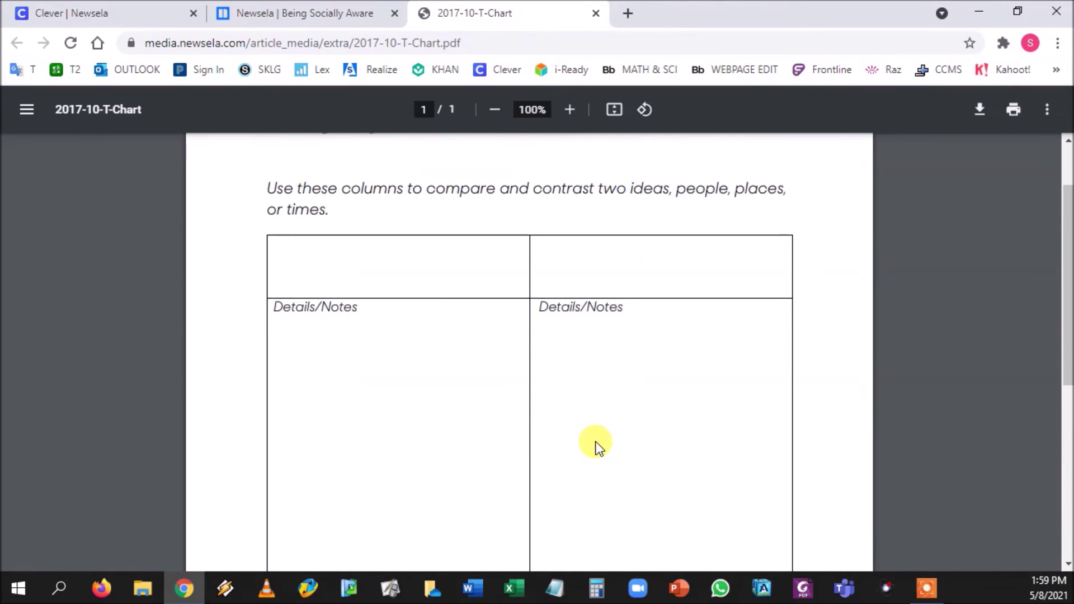
pyautogui.scroll(3, 595, 446)
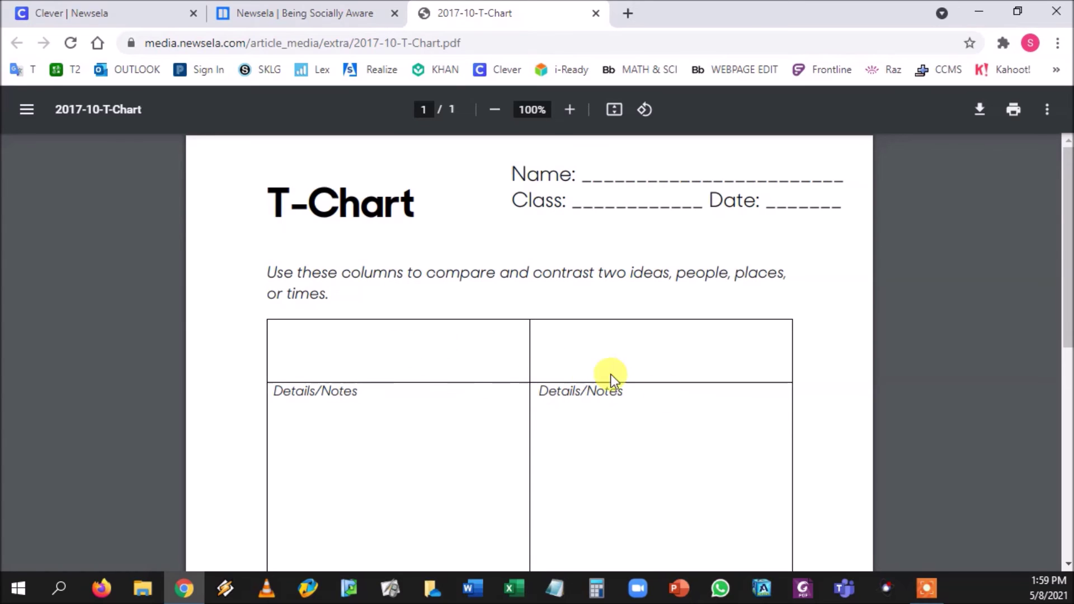
pyautogui.middleClick(491, 11)
# - Open the Storyboard PDF for Text 3, look through its scene boxes, and close it
pyautogui.scroll(-4, 282, 470)
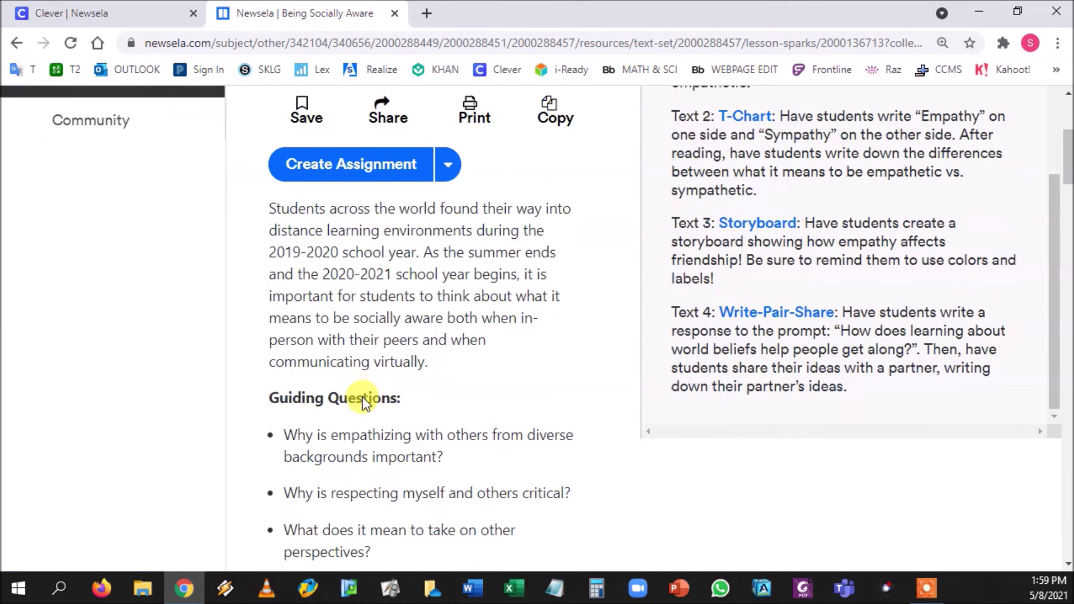
pyautogui.scroll(1, 449, 364)
pyautogui.click(743, 308)
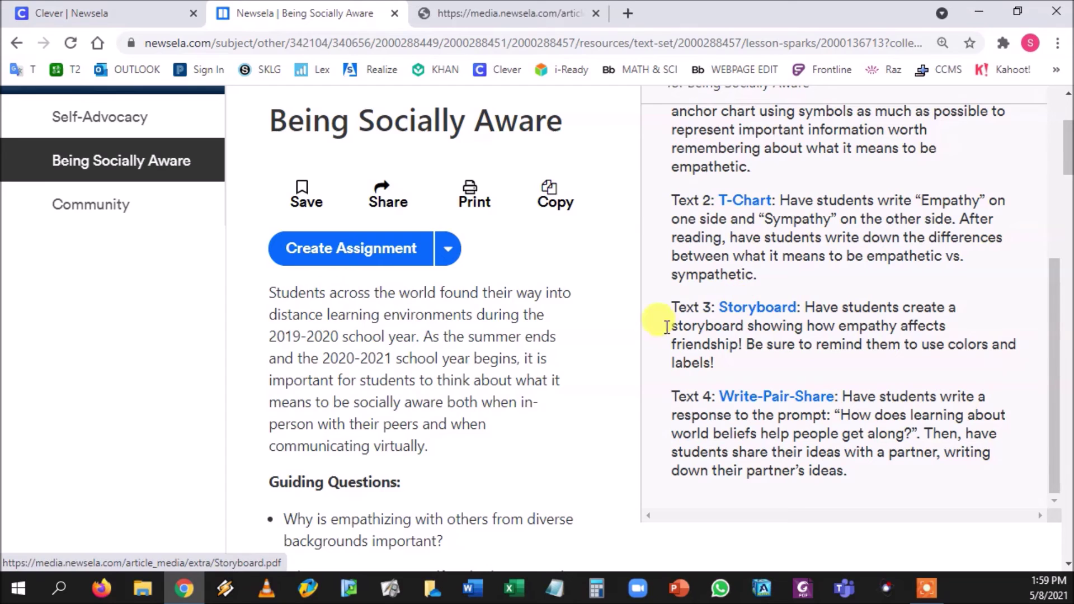
pyautogui.click(506, 15)
pyautogui.scroll(-5, 576, 448)
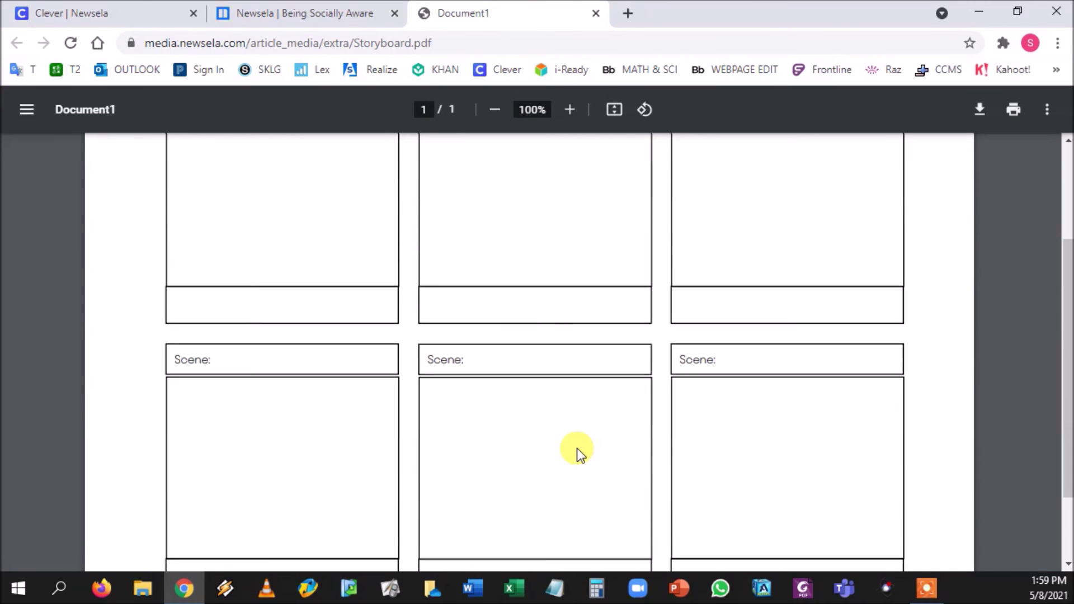
pyautogui.scroll(2, 660, 472)
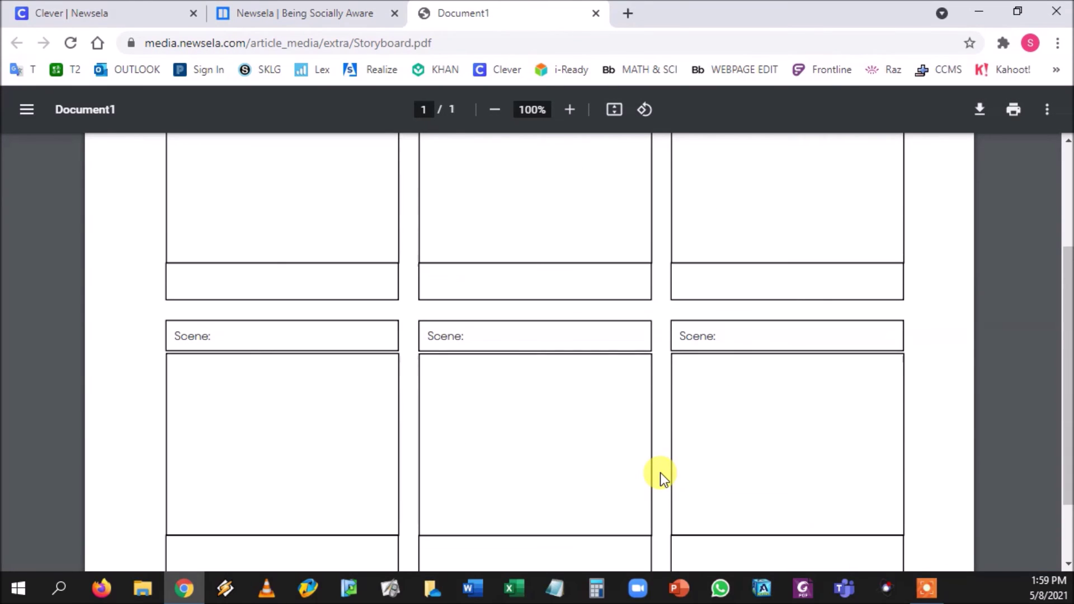
pyautogui.scroll(3, 659, 472)
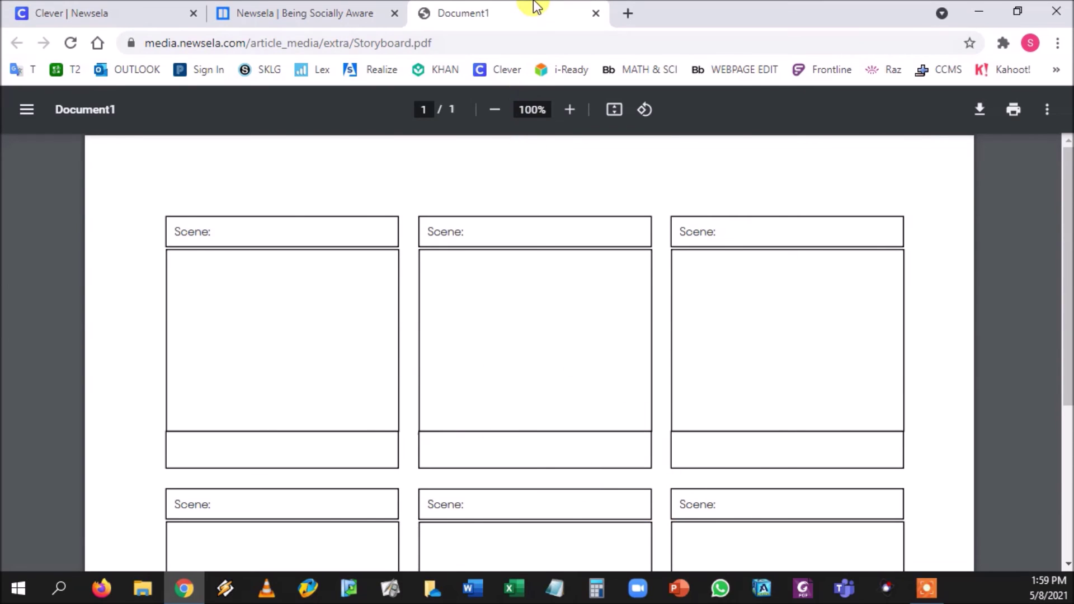
pyautogui.click(596, 13)
# - Open the Write-Pair-Share PDF for Text 4, highlight the activity's prompt, examine the worksheet, and close it
pyautogui.click(764, 398)
pyautogui.scroll(-3, 492, 412)
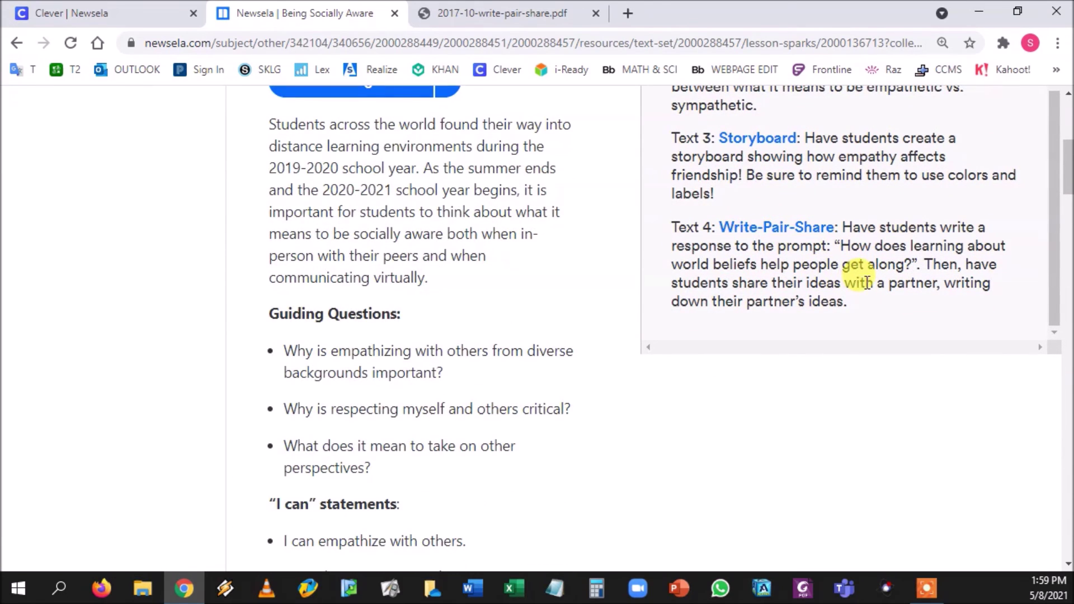
pyautogui.moveTo(762, 246); pyautogui.dragTo(861, 264)
pyautogui.click(868, 264)
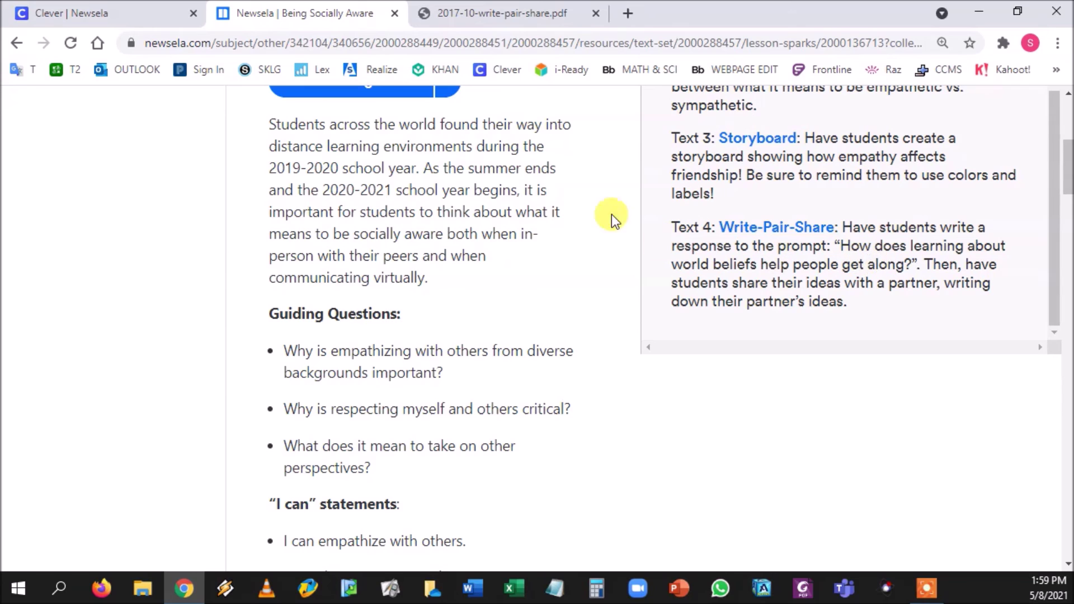
pyautogui.click(526, 11)
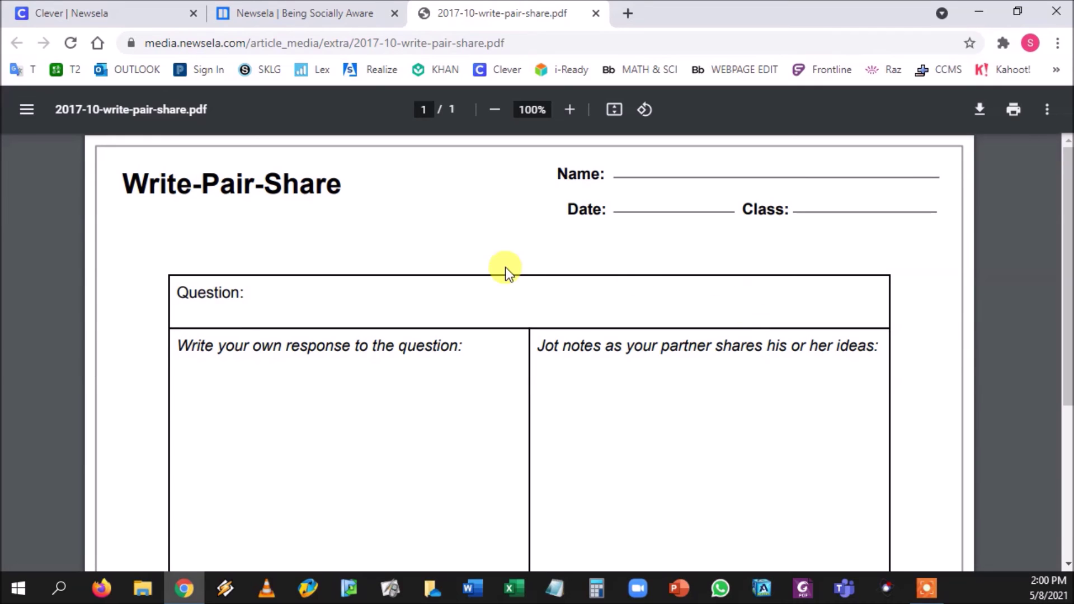
pyautogui.scroll(-2, 604, 292)
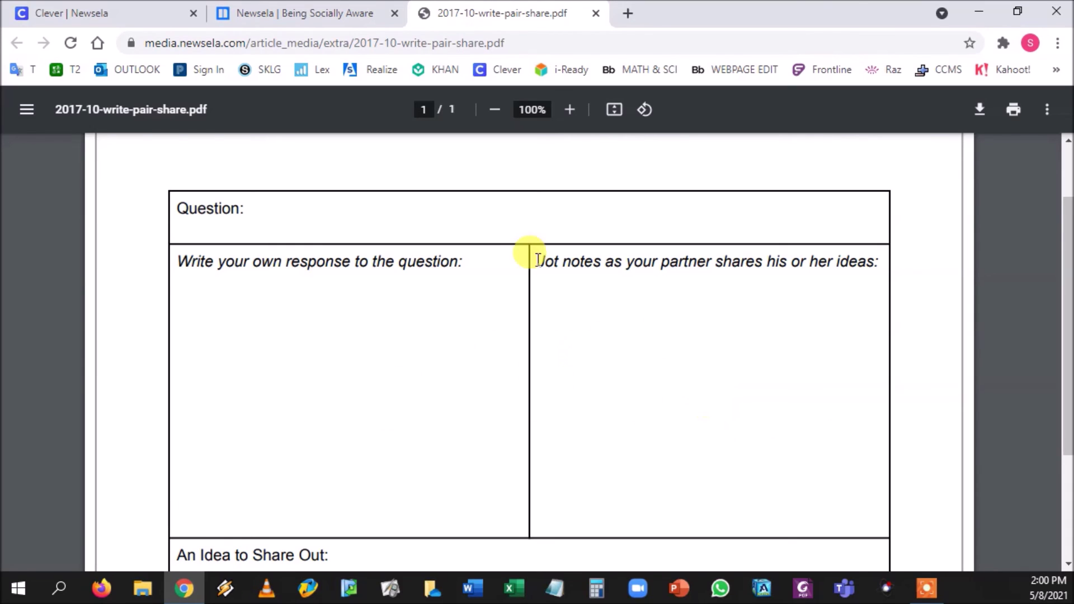
pyautogui.click(596, 13)
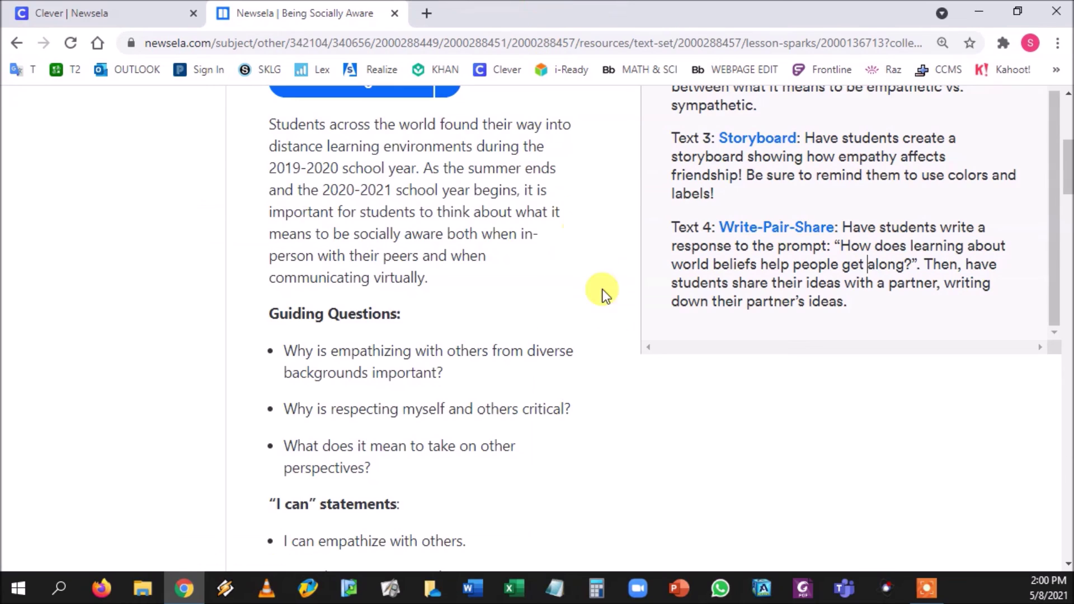
# - Look through the Being Socially Aware description from the guiding questions down to the Suggested Timeframe
pyautogui.scroll(3, 627, 385)
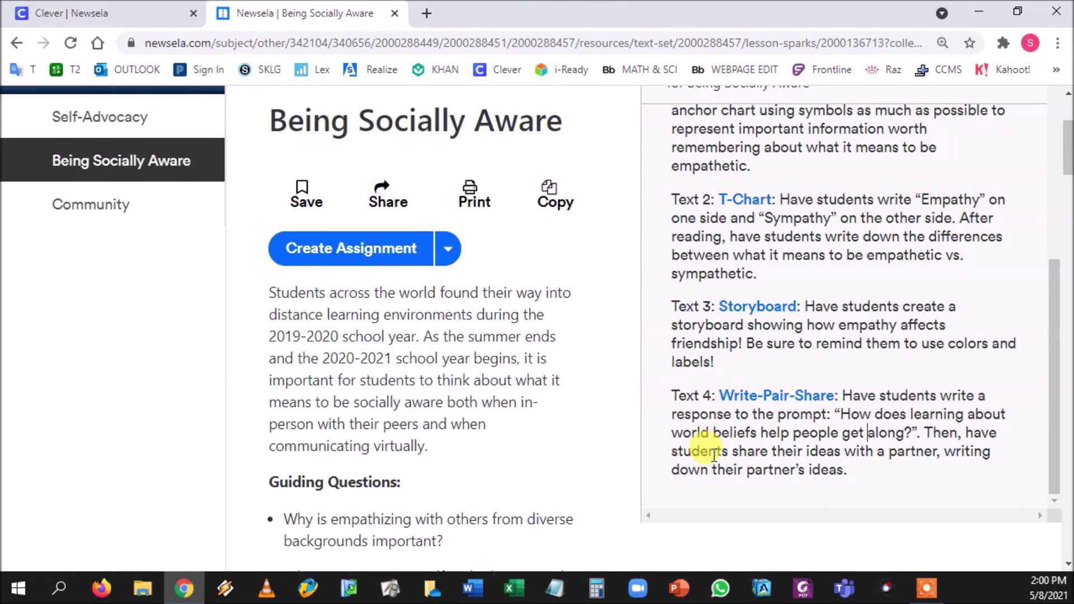
pyautogui.scroll(-10, 494, 372)
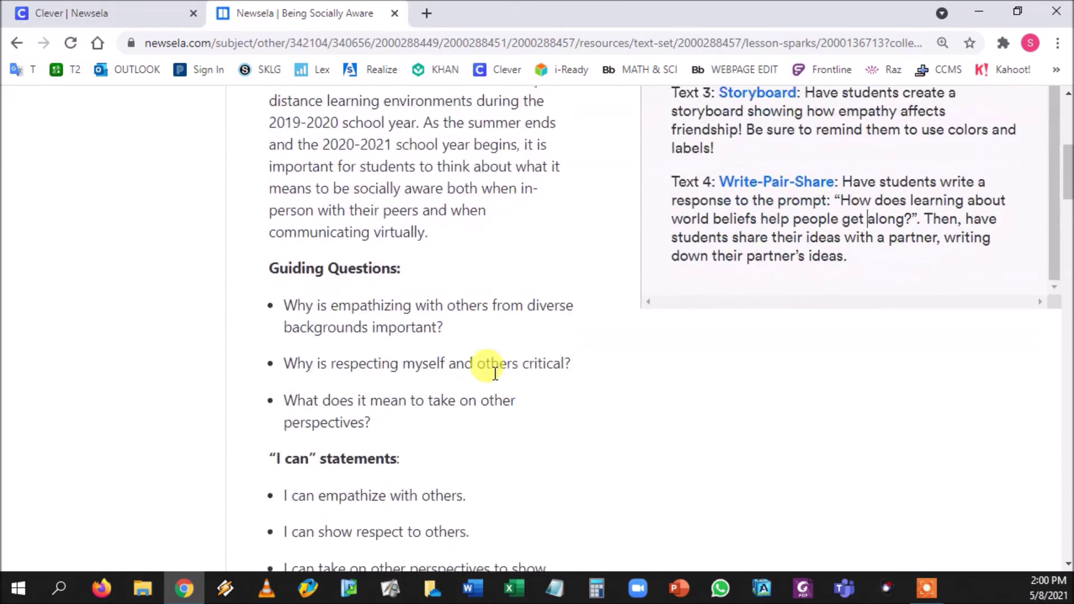
pyautogui.scroll(-5, 523, 366)
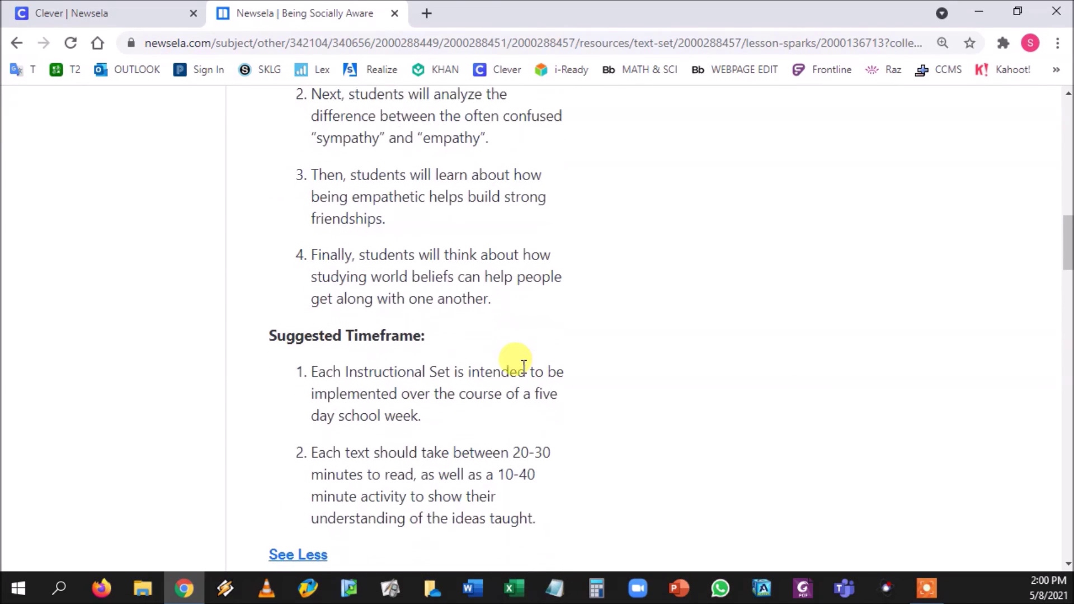